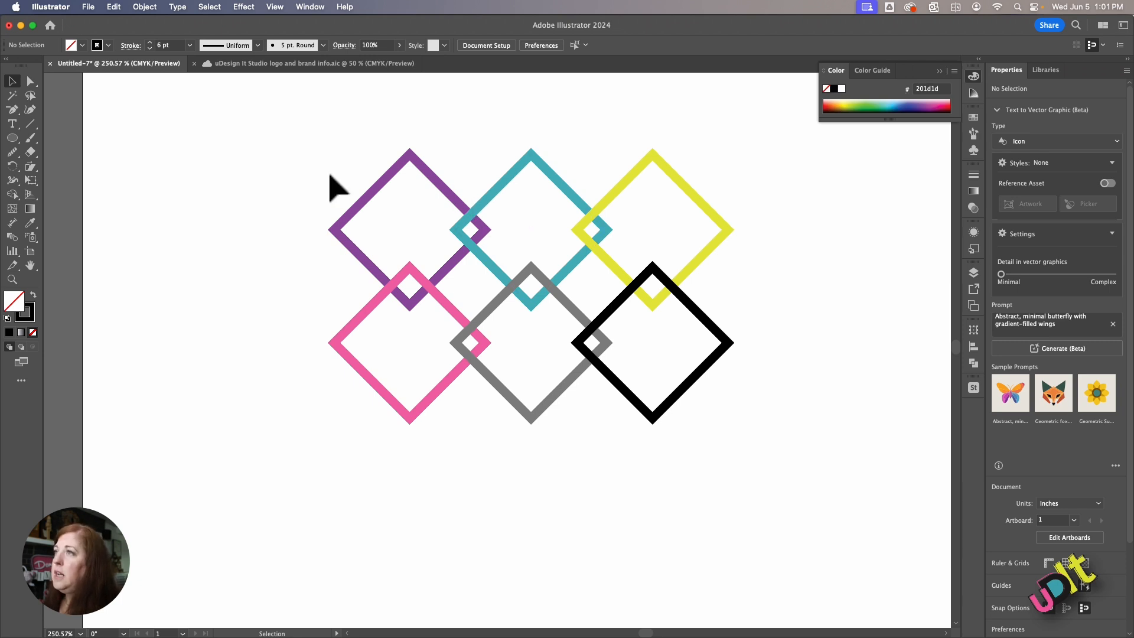
Select all six overlapping diamond outlines and make them into an Intertwine object
{"action": "left_click_drag", "start_coordinate": [287, 112], "coordinate": [808, 473]}
{"action": "left_click", "coordinate": [145, 6]}
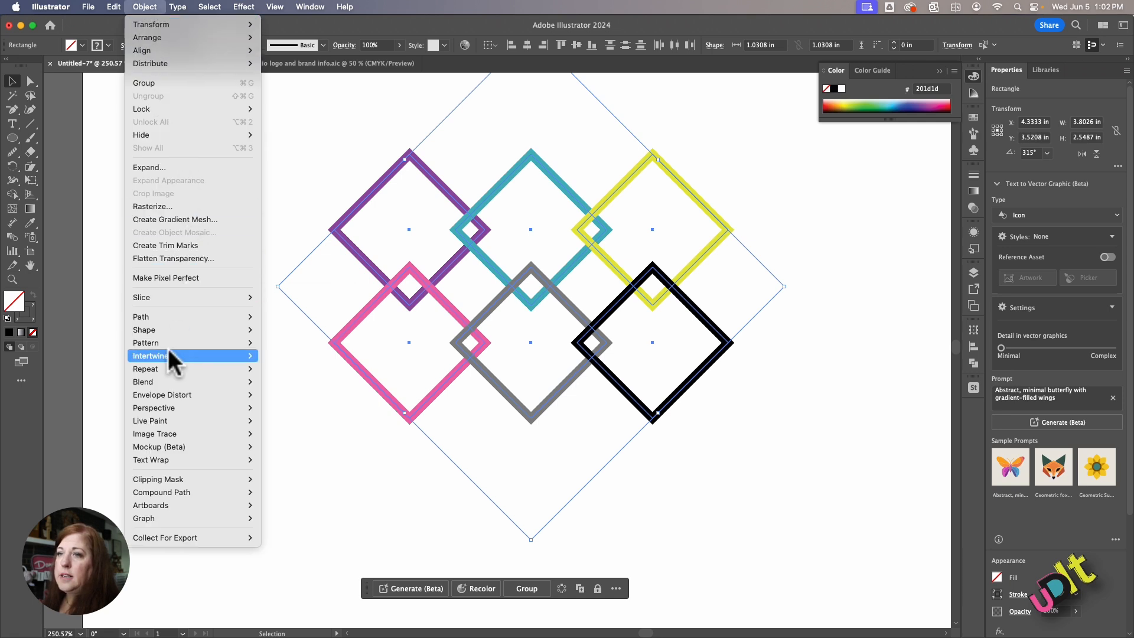
{"action": "mouse_move", "coordinate": [168, 352]}
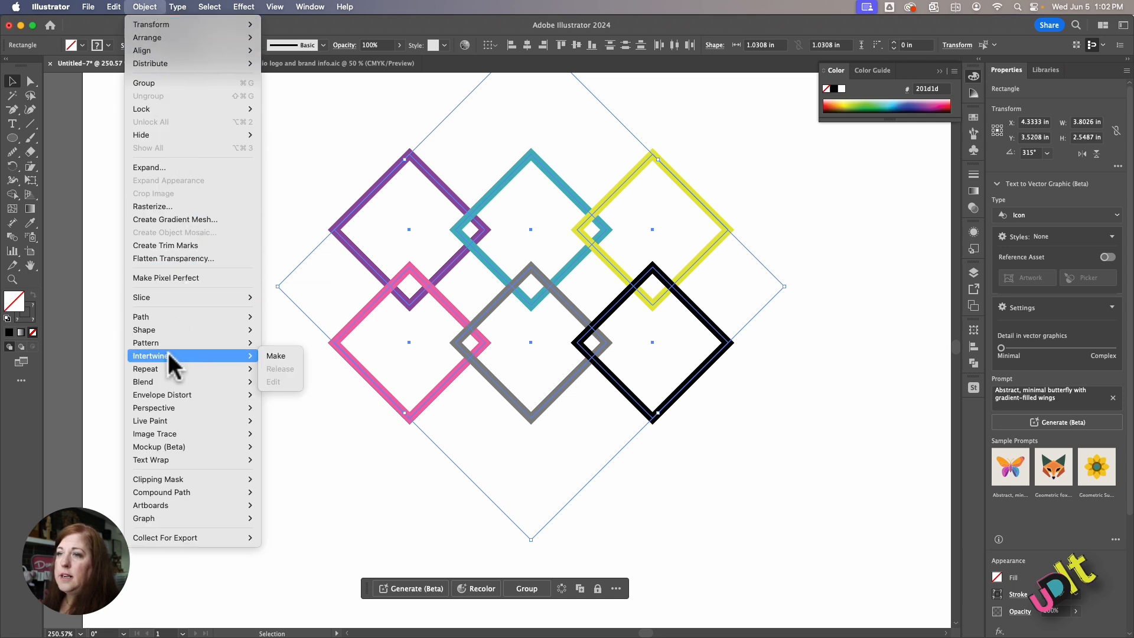
{"action": "left_click", "coordinate": [262, 357]}
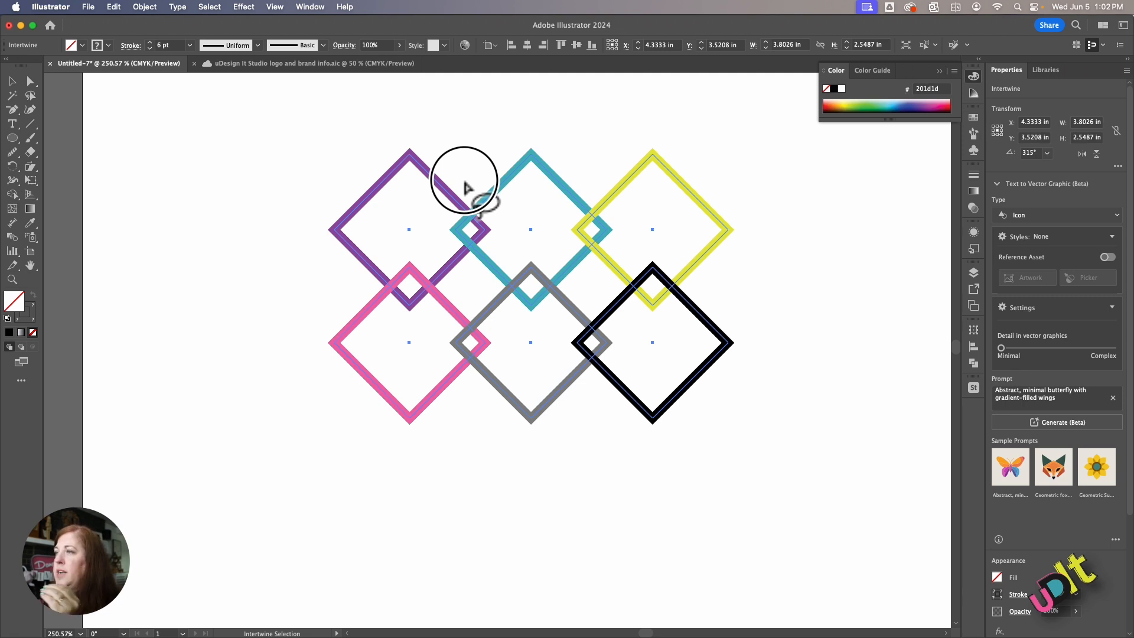
Lasso one crossing at each overlap between neighbouring diamonds to swap which outline passes in front, linking all six together
{"action": "mouse_move", "coordinate": [464, 183]}
{"action": "left_mouse_down"}
{"action": "mouse_move", "coordinate": [477, 229]}
{"action": "mouse_move", "coordinate": [488, 211]}
{"action": "mouse_move", "coordinate": [467, 184]}
{"action": "left_mouse_up"}
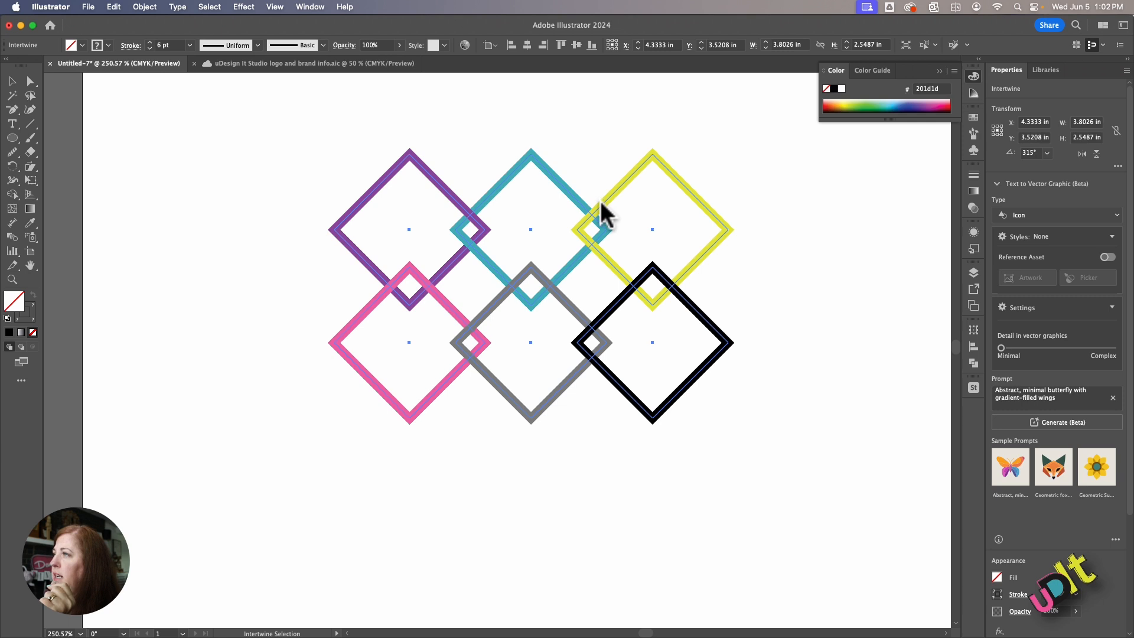
{"action": "mouse_move", "coordinate": [608, 207]}
{"action": "left_mouse_down"}
{"action": "mouse_move", "coordinate": [610, 218]}
{"action": "mouse_move", "coordinate": [599, 195]}
{"action": "mouse_move", "coordinate": [580, 205]}
{"action": "mouse_move", "coordinate": [579, 224]}
{"action": "mouse_move", "coordinate": [607, 227]}
{"action": "mouse_move", "coordinate": [610, 208]}
{"action": "left_mouse_up"}
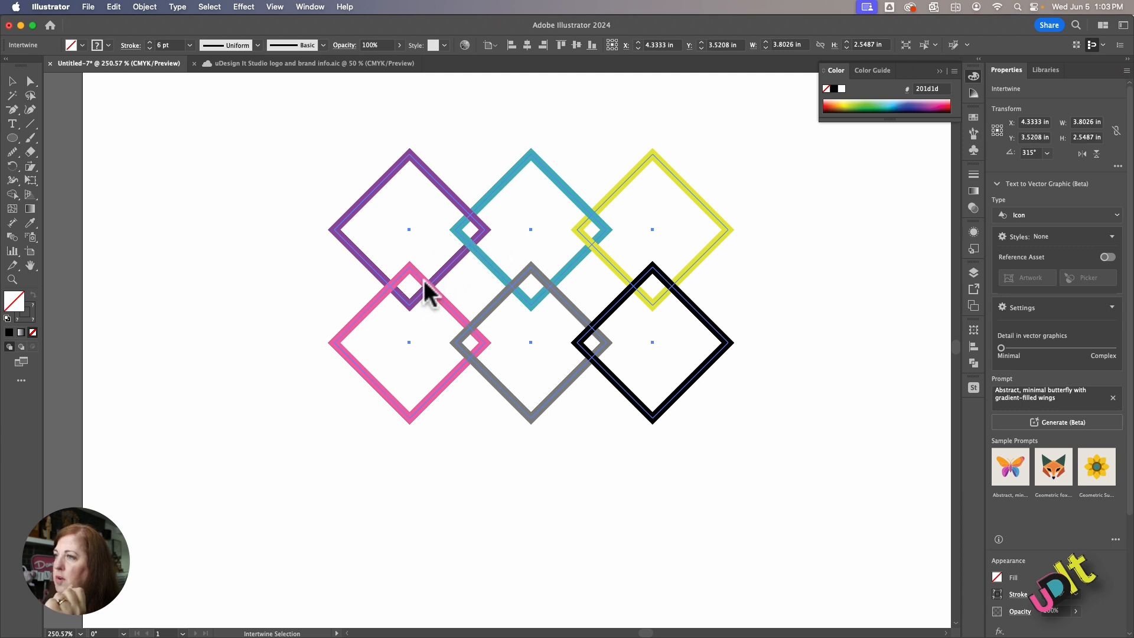
{"action": "left_click", "coordinate": [442, 274]}
{"action": "mouse_move", "coordinate": [442, 274]}
{"action": "left_mouse_down"}
{"action": "mouse_move", "coordinate": [429, 271]}
{"action": "mouse_move", "coordinate": [415, 294]}
{"action": "mouse_move", "coordinate": [446, 290]}
{"action": "left_mouse_up"}
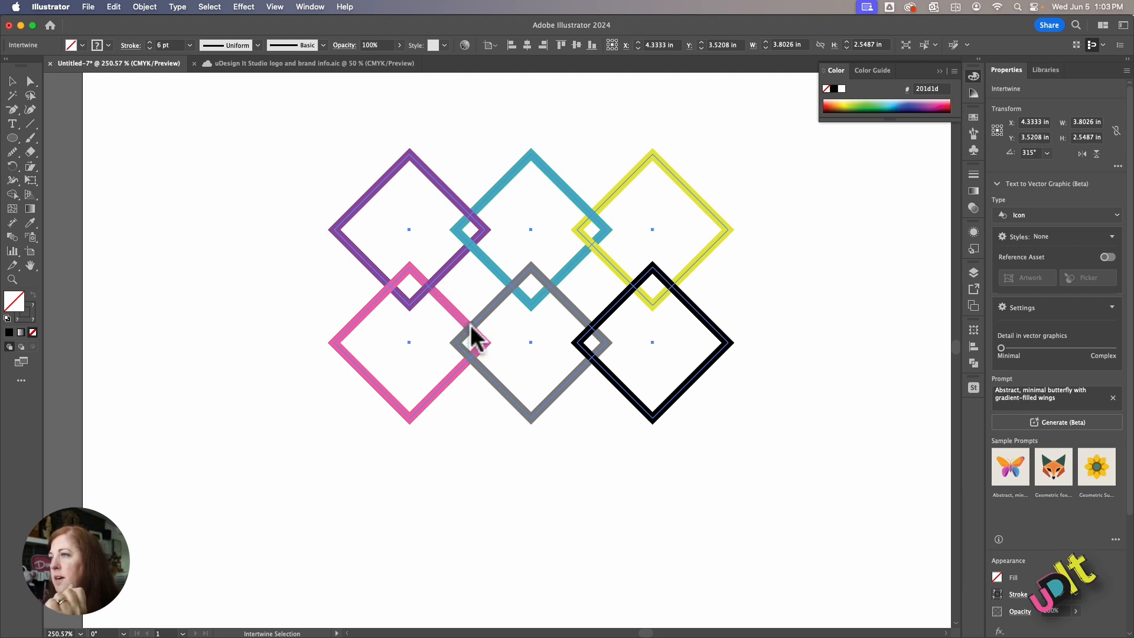
{"action": "mouse_move", "coordinate": [490, 337]}
{"action": "left_mouse_down"}
{"action": "mouse_move", "coordinate": [468, 319]}
{"action": "mouse_move", "coordinate": [461, 335]}
{"action": "mouse_move", "coordinate": [487, 326]}
{"action": "left_mouse_up"}
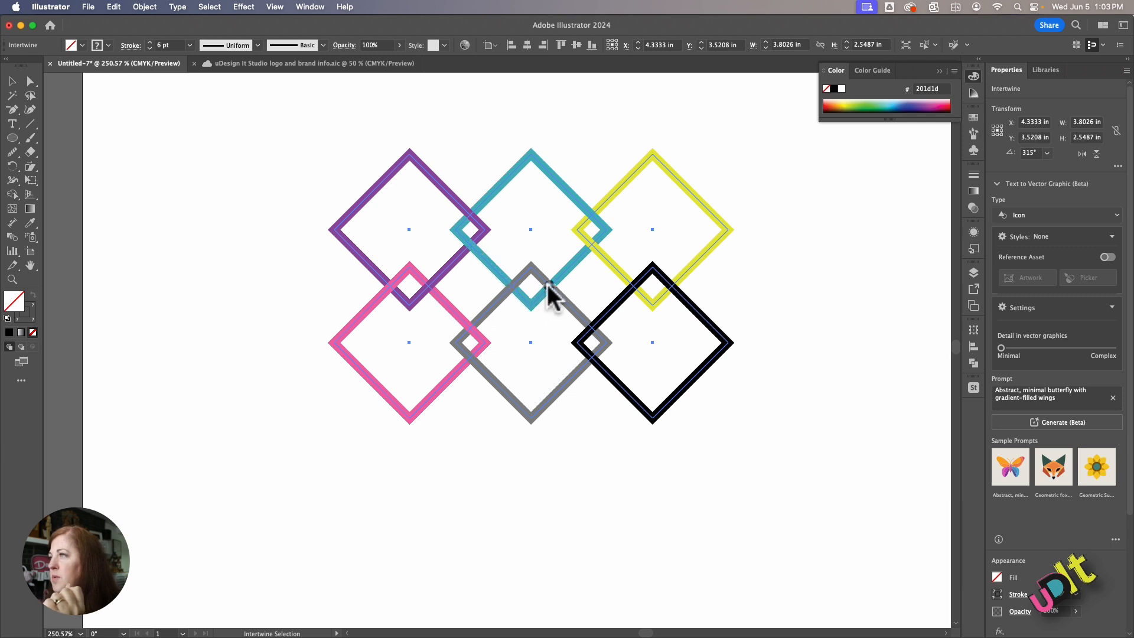
{"action": "mouse_move", "coordinate": [565, 286]}
{"action": "left_mouse_down"}
{"action": "mouse_move", "coordinate": [540, 281]}
{"action": "mouse_move", "coordinate": [540, 300]}
{"action": "mouse_move", "coordinate": [566, 288]}
{"action": "left_mouse_up"}
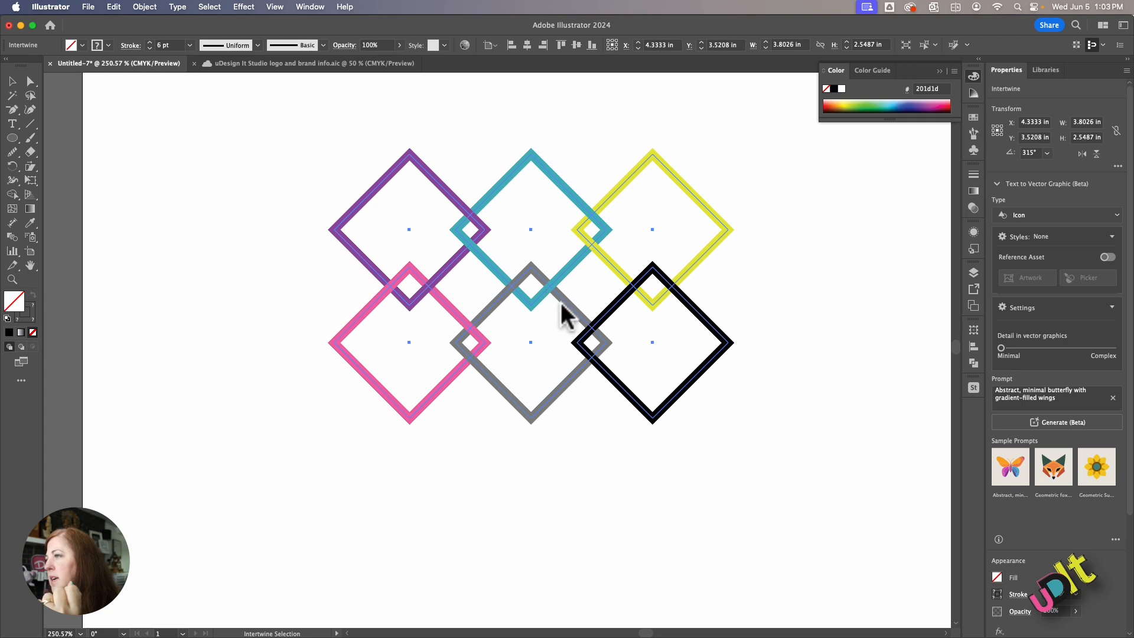
{"action": "mouse_move", "coordinate": [595, 314]}
{"action": "left_mouse_down"}
{"action": "mouse_move", "coordinate": [576, 324]}
{"action": "mouse_move", "coordinate": [591, 343]}
{"action": "mouse_move", "coordinate": [603, 313]}
{"action": "mouse_move", "coordinate": [594, 317]}
{"action": "left_mouse_up"}
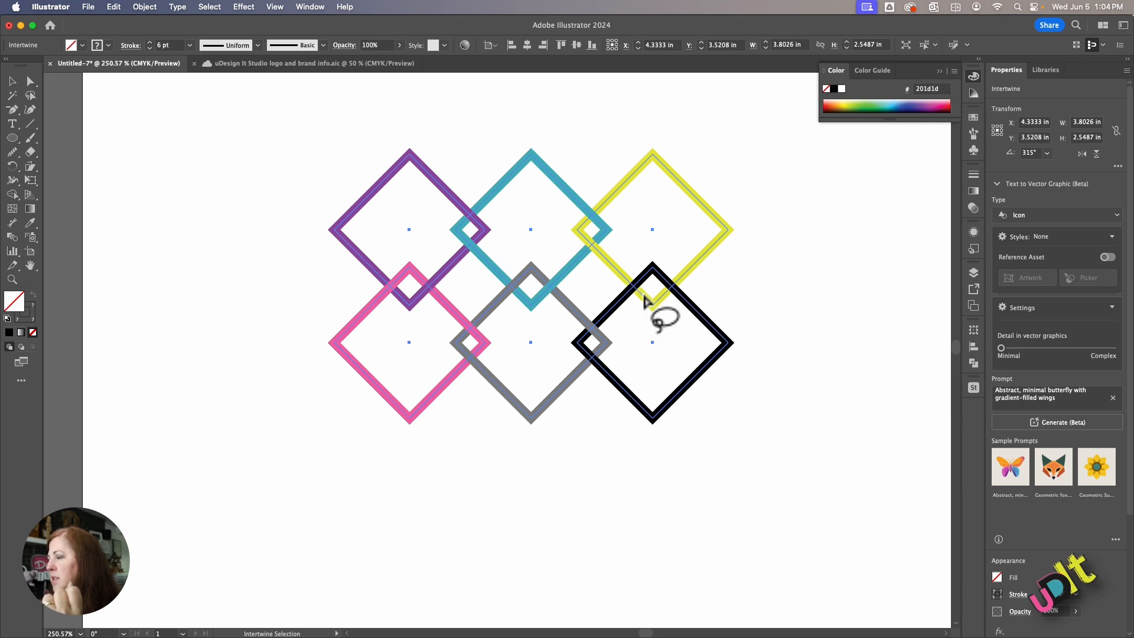
{"action": "mouse_move", "coordinate": [689, 289]}
{"action": "left_mouse_down"}
{"action": "mouse_move", "coordinate": [672, 278]}
{"action": "mouse_move", "coordinate": [661, 293]}
{"action": "mouse_move", "coordinate": [684, 288]}
{"action": "left_mouse_up"}
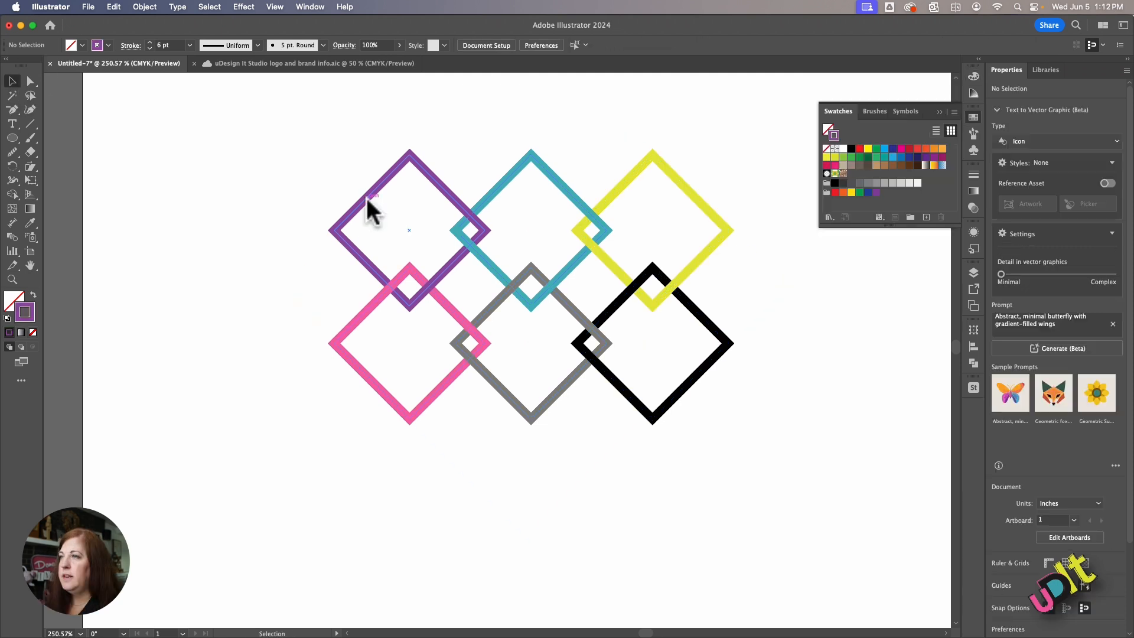
Move the whole intertwined diamond group slightly up and left to X 4.1667 in, Y 3.4931 in
{"action": "left_click", "coordinate": [366, 197]}
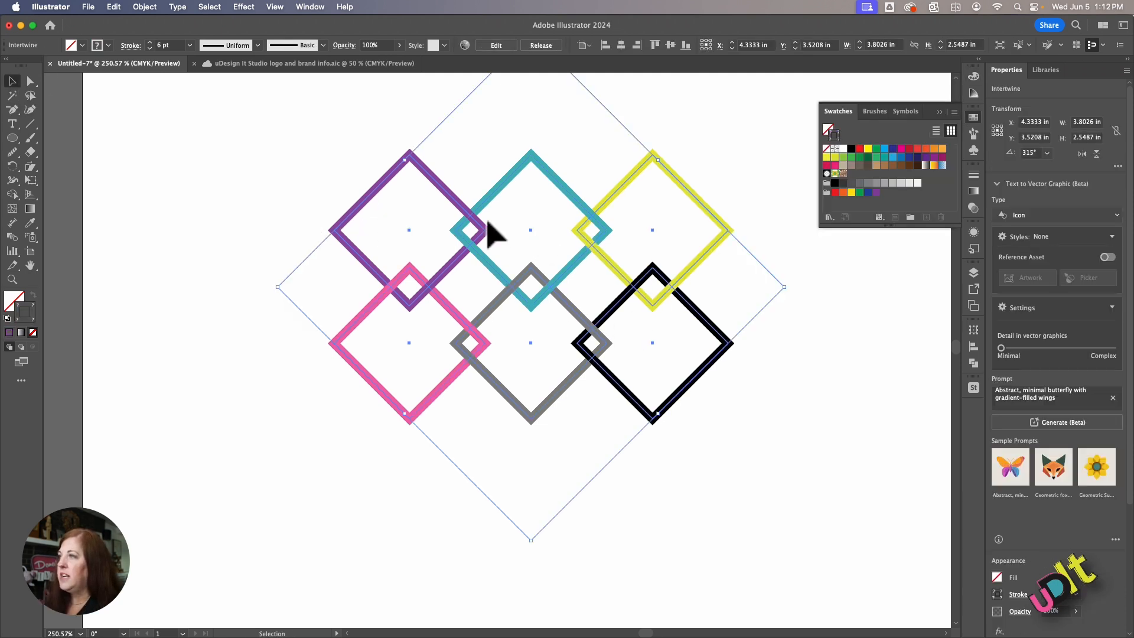
{"action": "left_click_drag", "start_coordinate": [349, 190], "coordinate": [330, 216]}
{"action": "left_click", "coordinate": [310, 186]}
{"action": "left_click", "coordinate": [352, 209]}
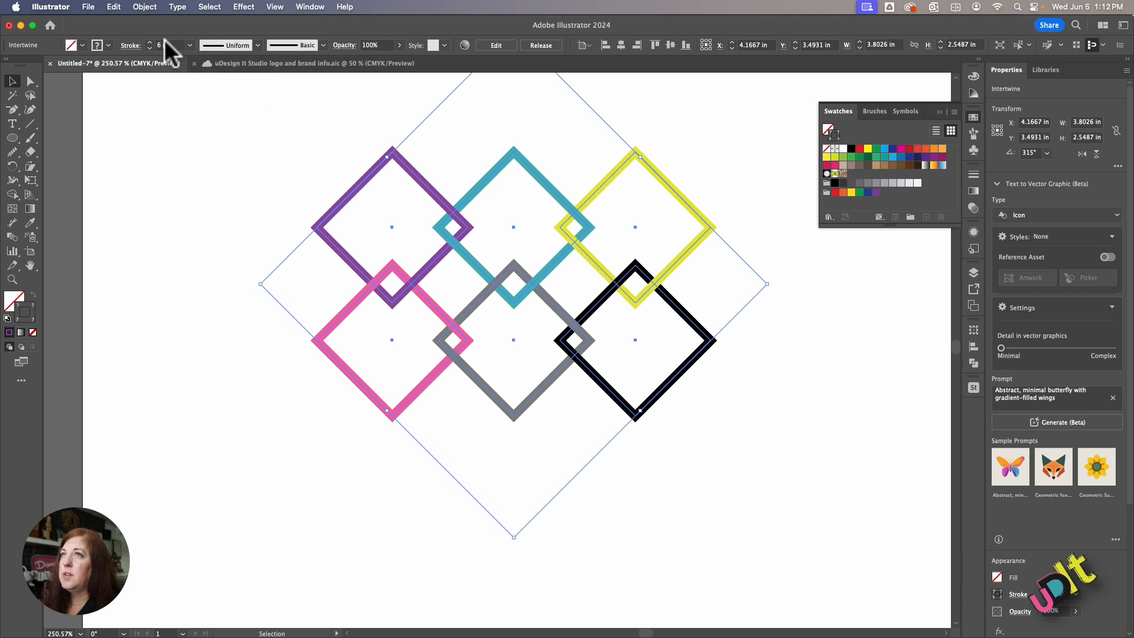
Raise the whole intertwined group's stroke weight to 10 pt and bring it back to 6 pt
{"action": "left_click", "coordinate": [149, 41]}
{"action": "left_click", "coordinate": [148, 41]}
{"action": "left_click", "coordinate": [149, 41]}
{"action": "left_click", "coordinate": [148, 41]}
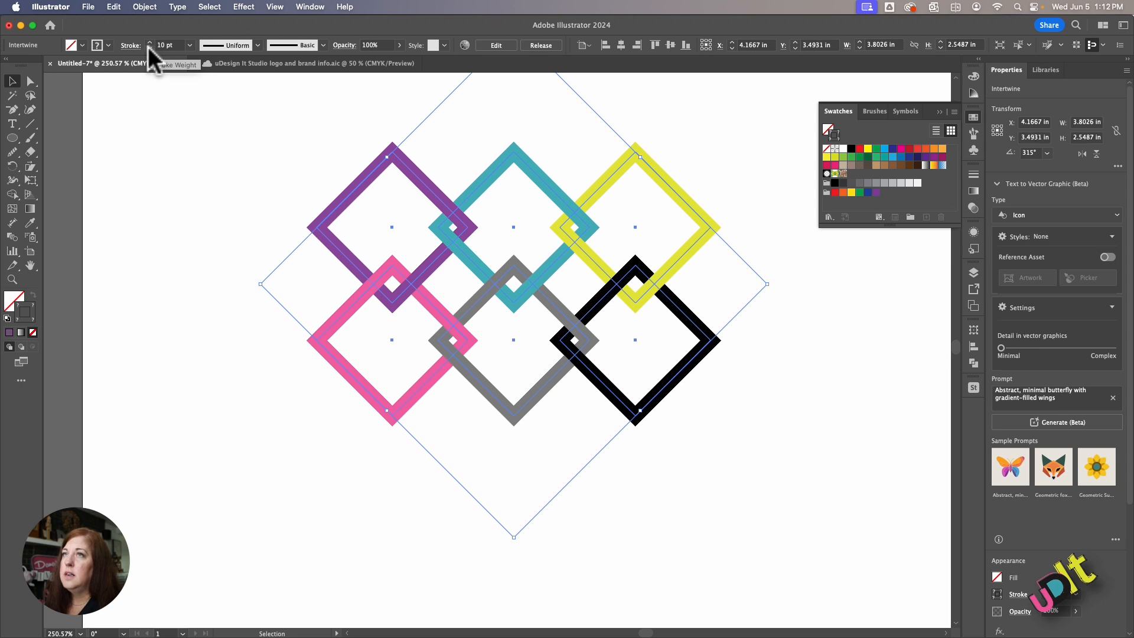
{"action": "left_click", "coordinate": [148, 48]}
{"action": "left_click", "coordinate": [148, 48]}
{"action": "left_click", "coordinate": [149, 48]}
{"action": "left_click", "coordinate": [148, 47]}
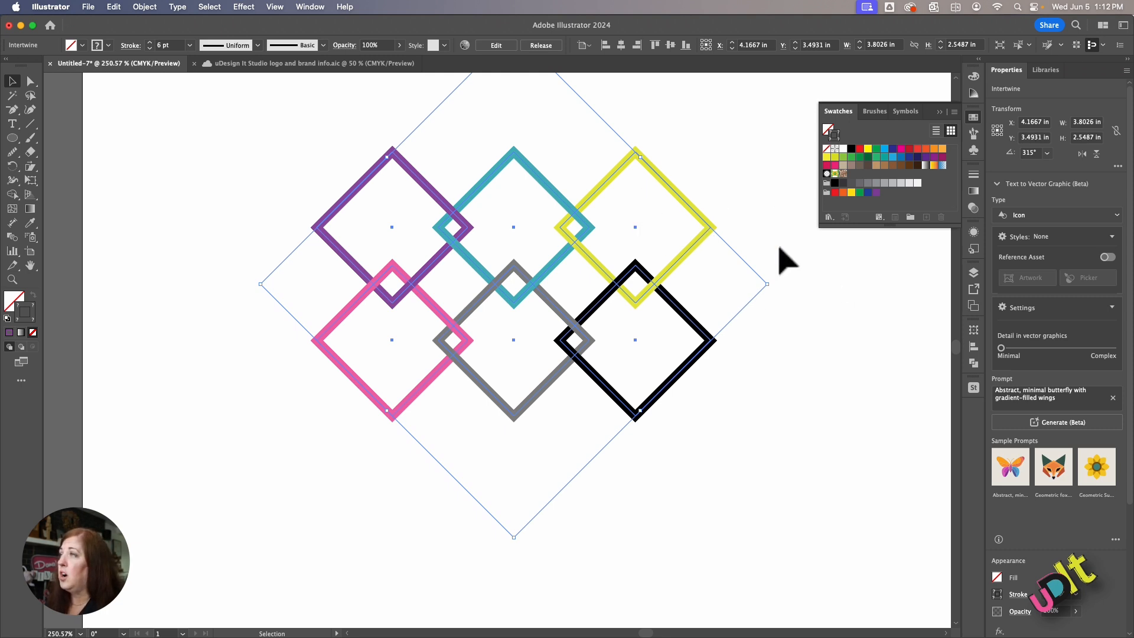
Try a black stroke on all the intertwined diamonds, undo the recolouring and deselect the group
{"action": "left_click", "coordinate": [852, 148]}
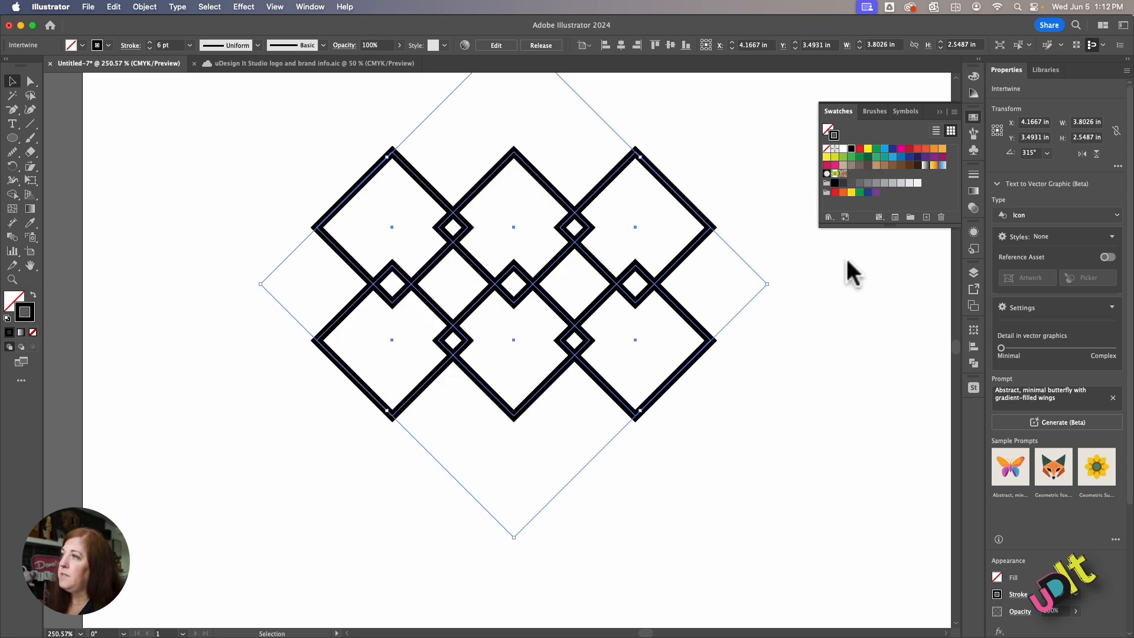
{"action": "left_click", "coordinate": [839, 194]}
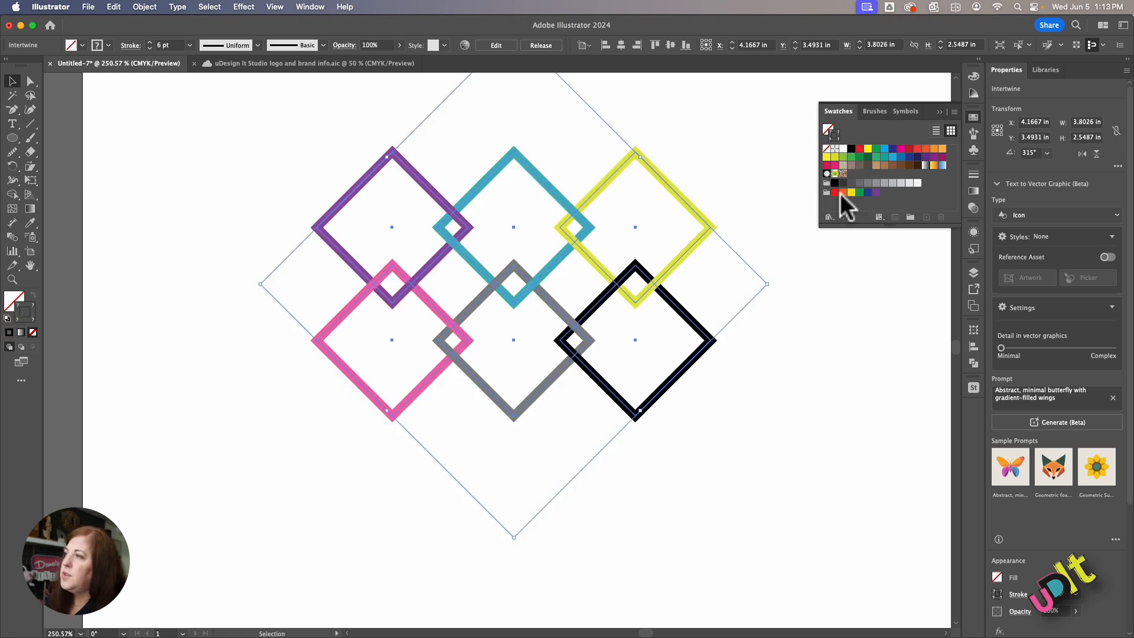
{"action": "left_click", "coordinate": [845, 266]}
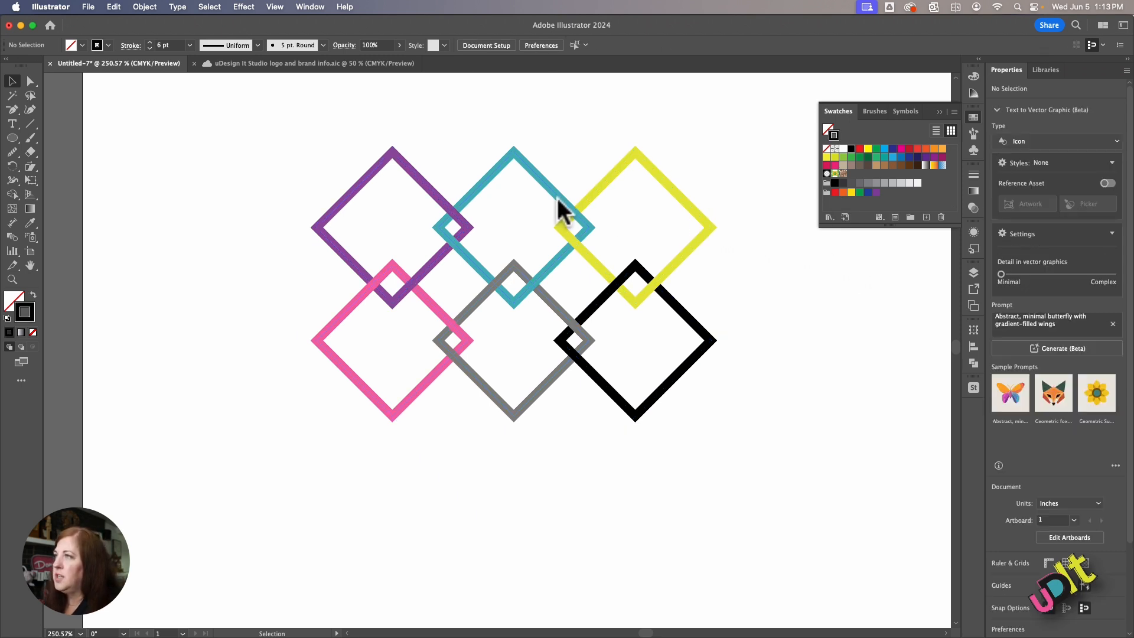
Directly select only the yellow diamond, thicken its stroke and return the weight to 6 pt
{"action": "left_click", "coordinate": [31, 81]}
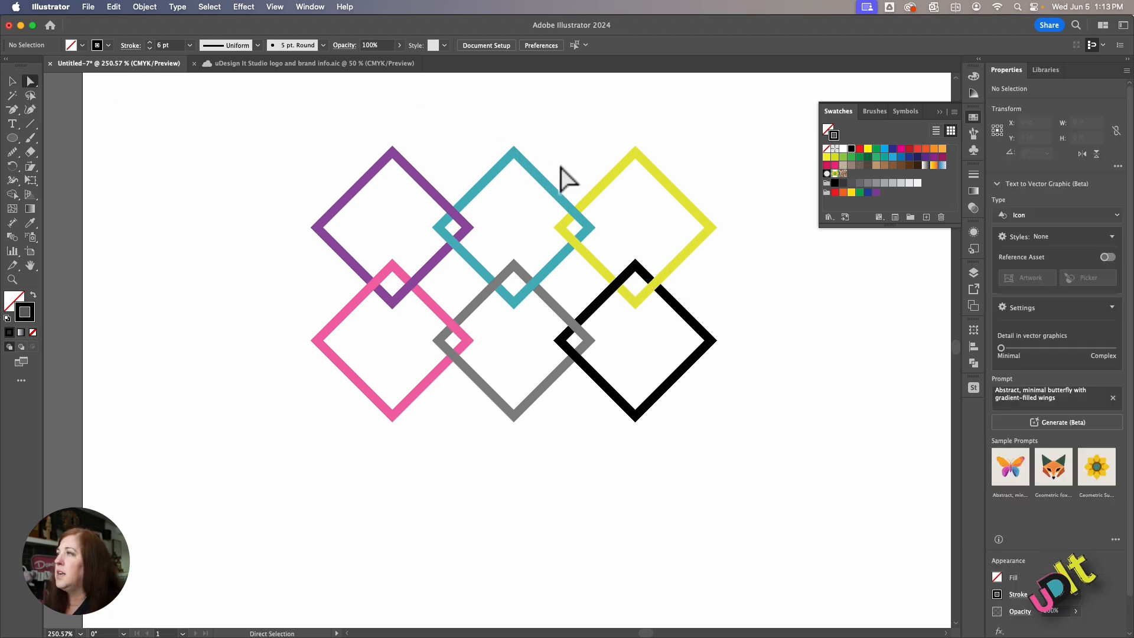
{"action": "left_click", "coordinate": [662, 182]}
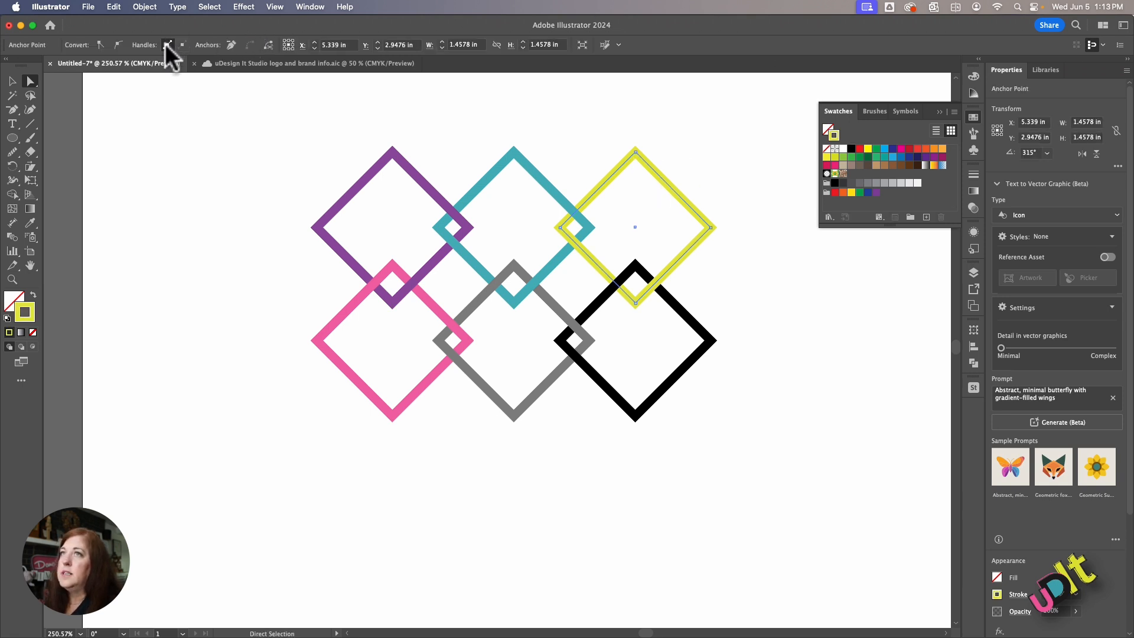
{"action": "left_click", "coordinate": [1046, 603]}
{"action": "left_click", "coordinate": [1047, 604]}
{"action": "left_click", "coordinate": [1046, 603]}
{"action": "left_click", "coordinate": [1047, 603]}
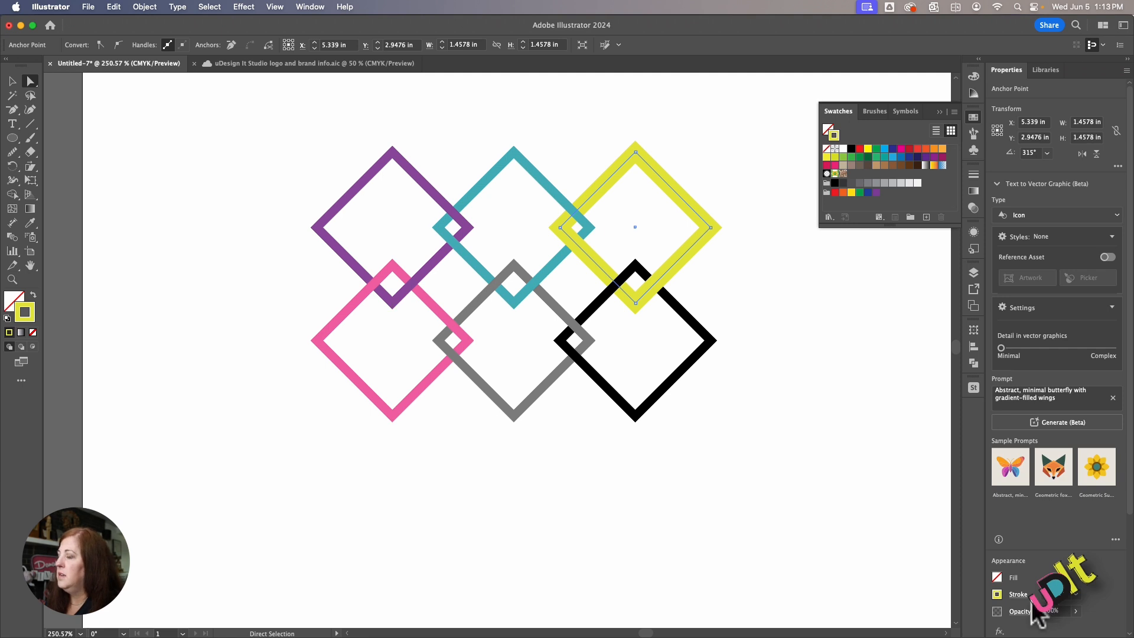
{"action": "left_click", "coordinate": [1046, 606]}
{"action": "left_click", "coordinate": [1046, 605]}
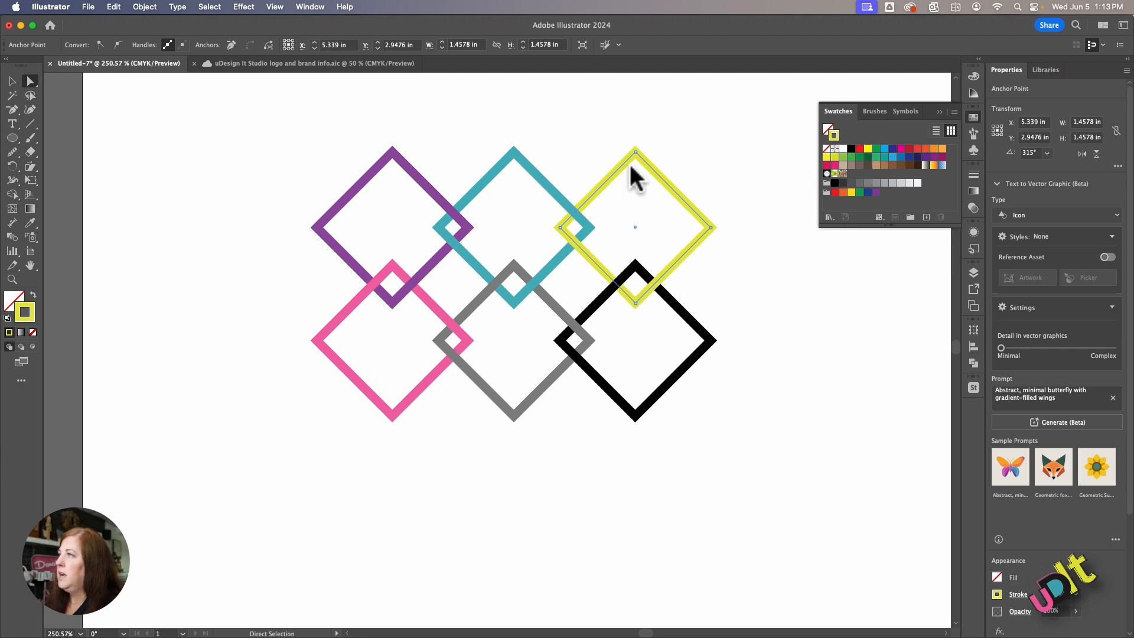
Try reshaping the yellow diamond by its uppermost anchor, undo the change and deselect it
{"action": "left_click_drag", "start_coordinate": [615, 136], "coordinate": [690, 202]}
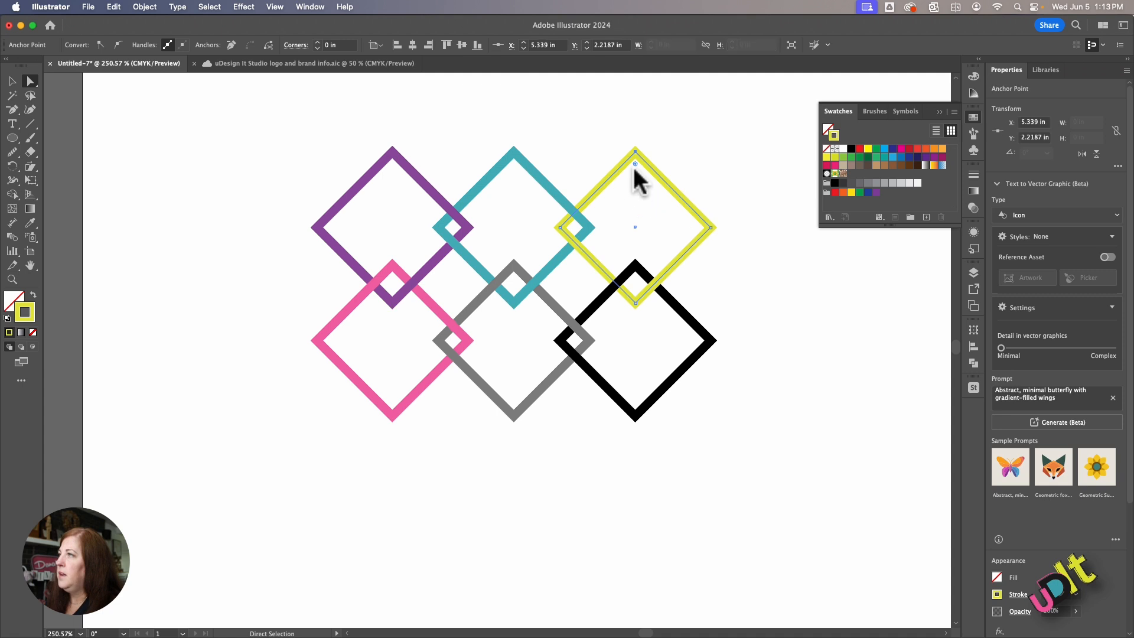
{"action": "mouse_move", "coordinate": [635, 164]}
{"action": "left_mouse_down"}
{"action": "mouse_move", "coordinate": [639, 198]}
{"action": "mouse_move", "coordinate": [634, 147]}
{"action": "left_mouse_up"}
{"action": "left_click_drag", "start_coordinate": [686, 206], "coordinate": [879, 322]}
{"action": "key", "text": "super+z"}
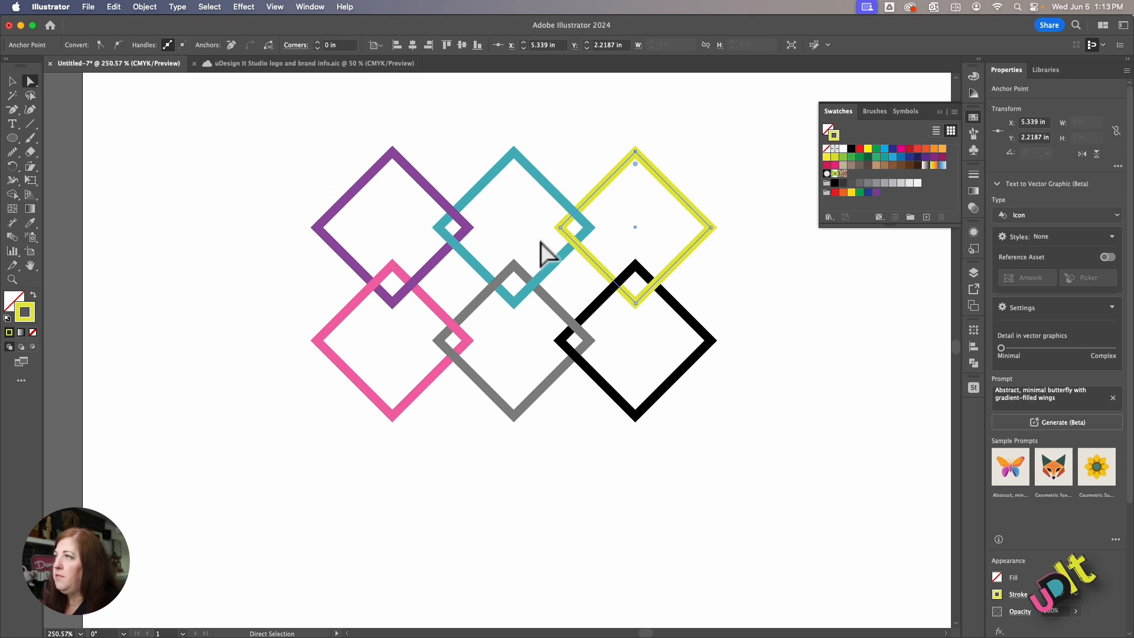
{"action": "left_click", "coordinate": [12, 81]}
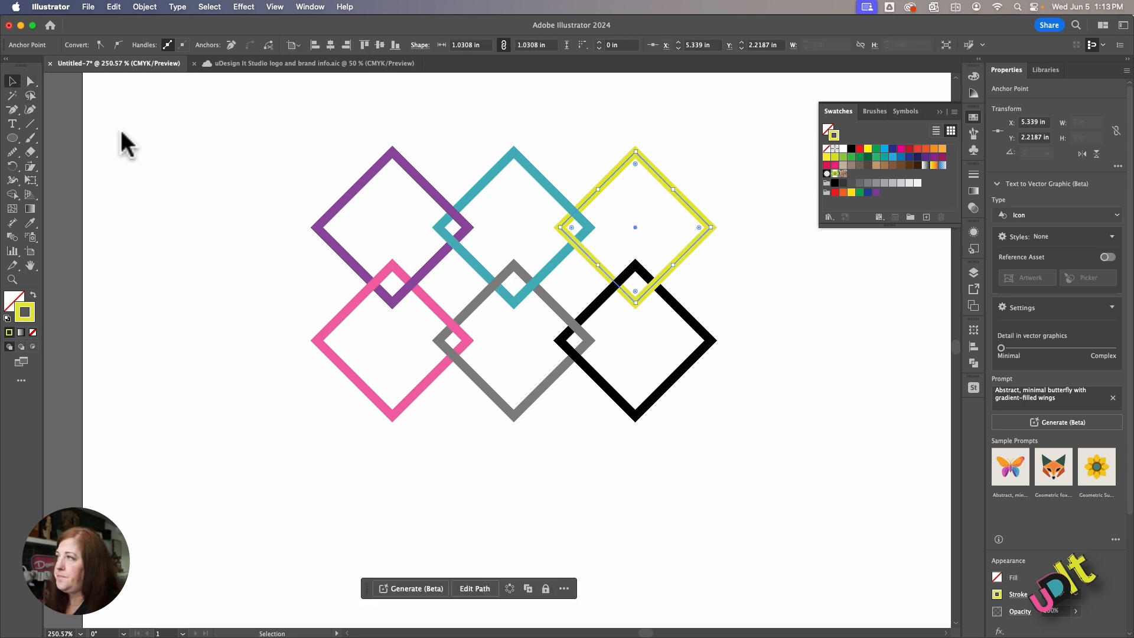
{"action": "left_click", "coordinate": [194, 141]}
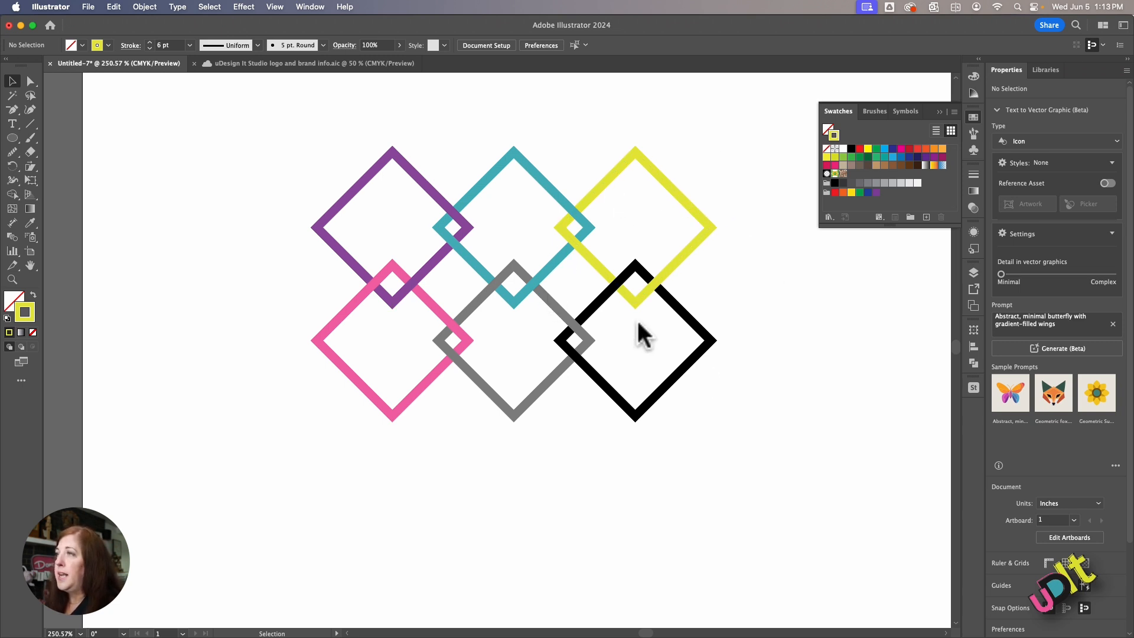
Move the intertwined diamond group up near the page's upper edge, to X 4.1667 in, Y 1.6181 in
{"action": "left_click", "coordinate": [533, 281]}
{"action": "left_click_drag", "start_coordinate": [532, 281], "coordinate": [533, 189]}
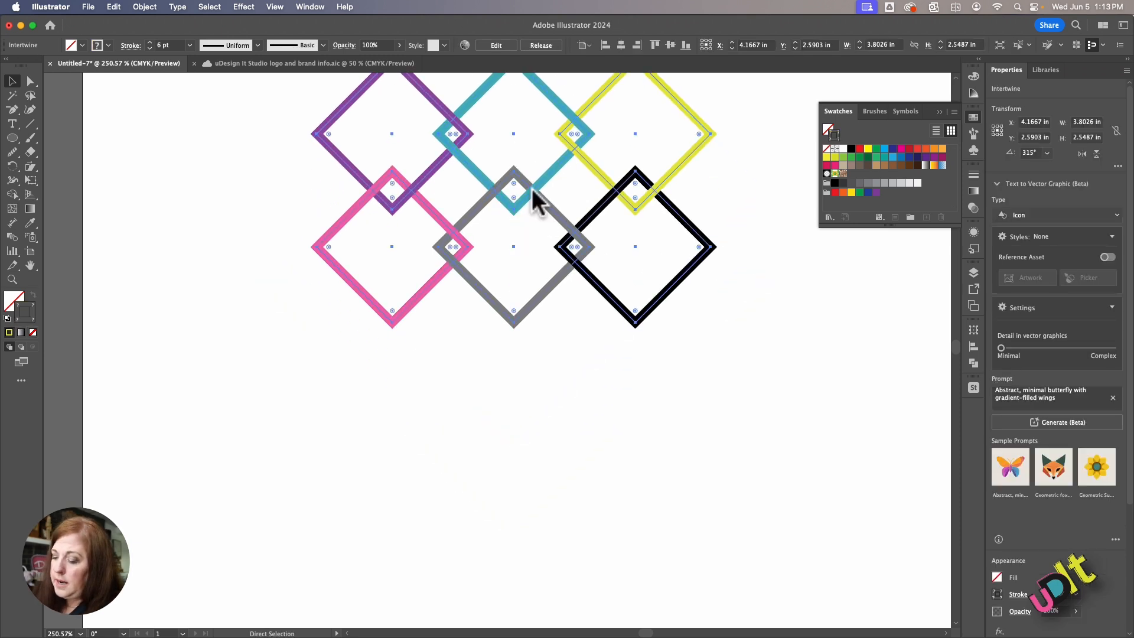
{"action": "key", "text": "super+1"}
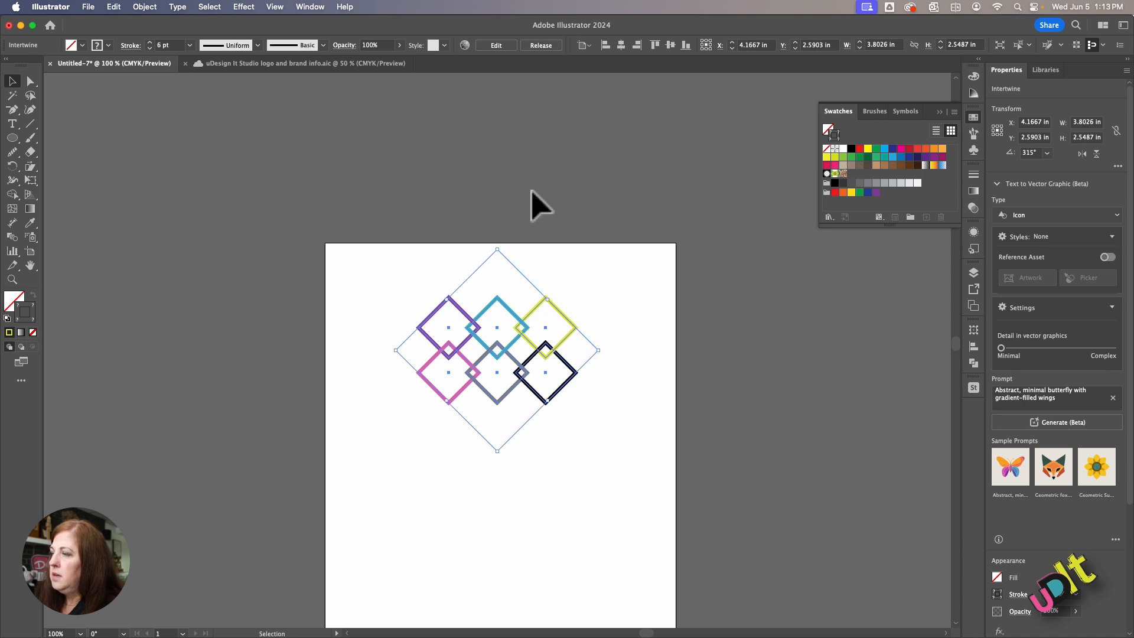
{"action": "left_click_drag", "start_coordinate": [533, 311], "coordinate": [532, 271]}
{"action": "key", "text": "h"}
{"action": "left_click_drag", "start_coordinate": [500, 437], "coordinate": [505, 309]}
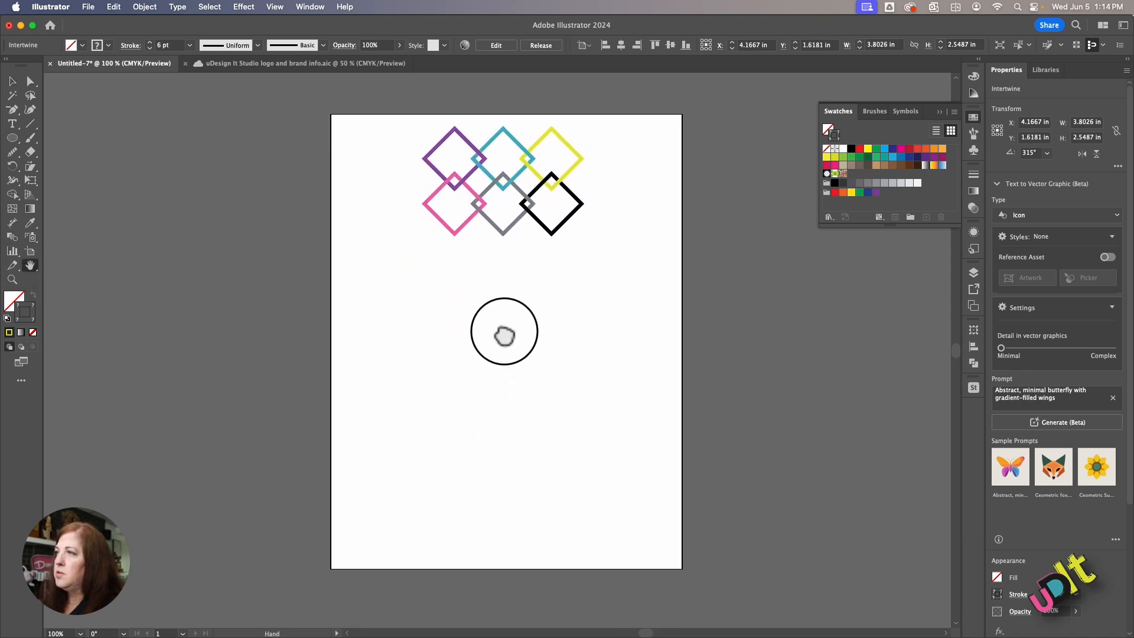
Add the text "ds" in Arboria Light and place it below the diamonds at X 4.0227 in, Y 5.9344 in
{"action": "left_click", "coordinate": [11, 124]}
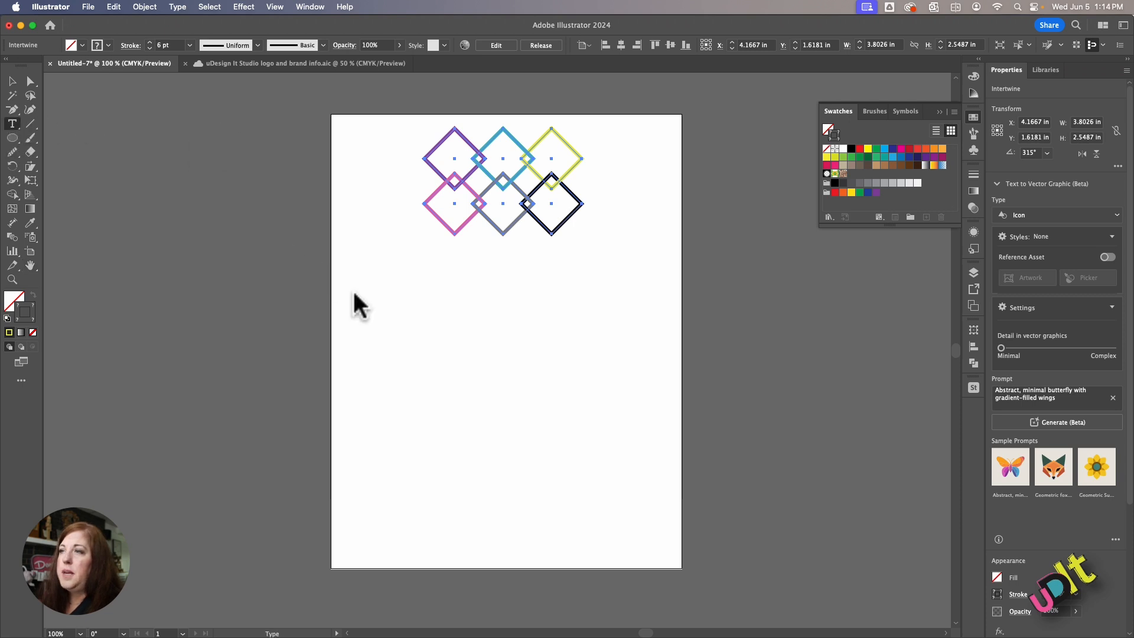
{"action": "left_click", "coordinate": [449, 322]}
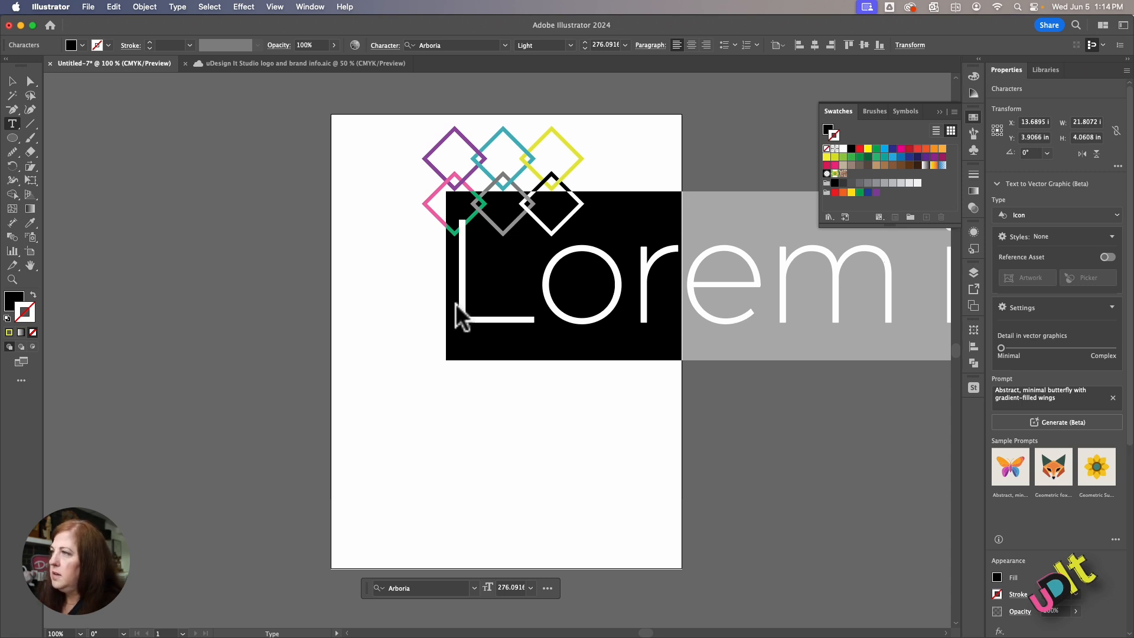
{"action": "type", "text": "ds"}
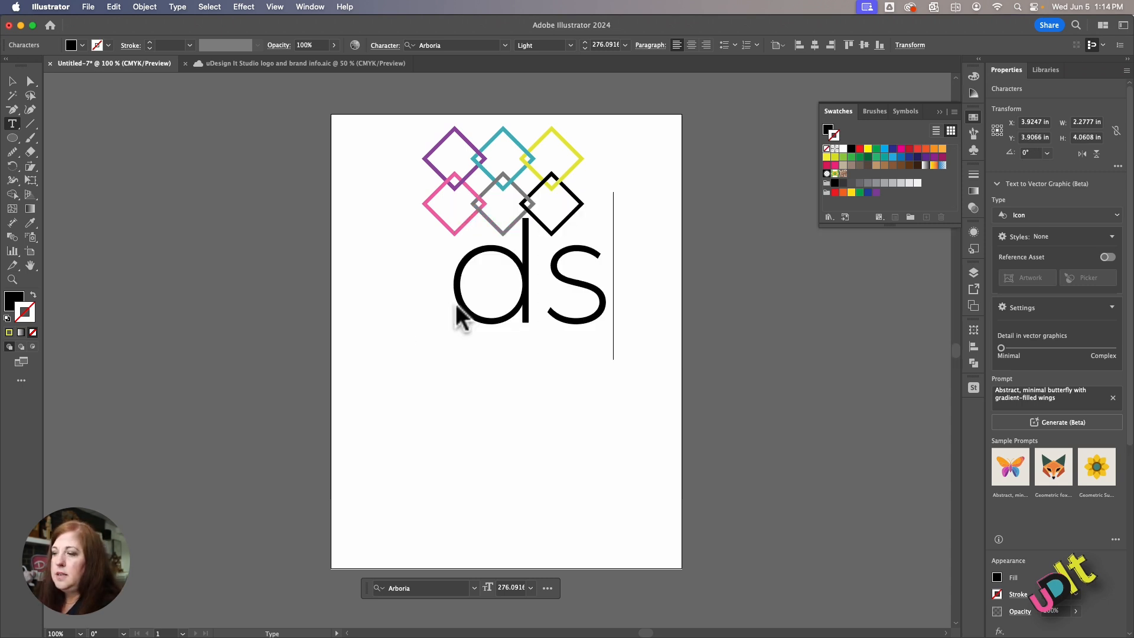
{"action": "left_click", "coordinate": [13, 82]}
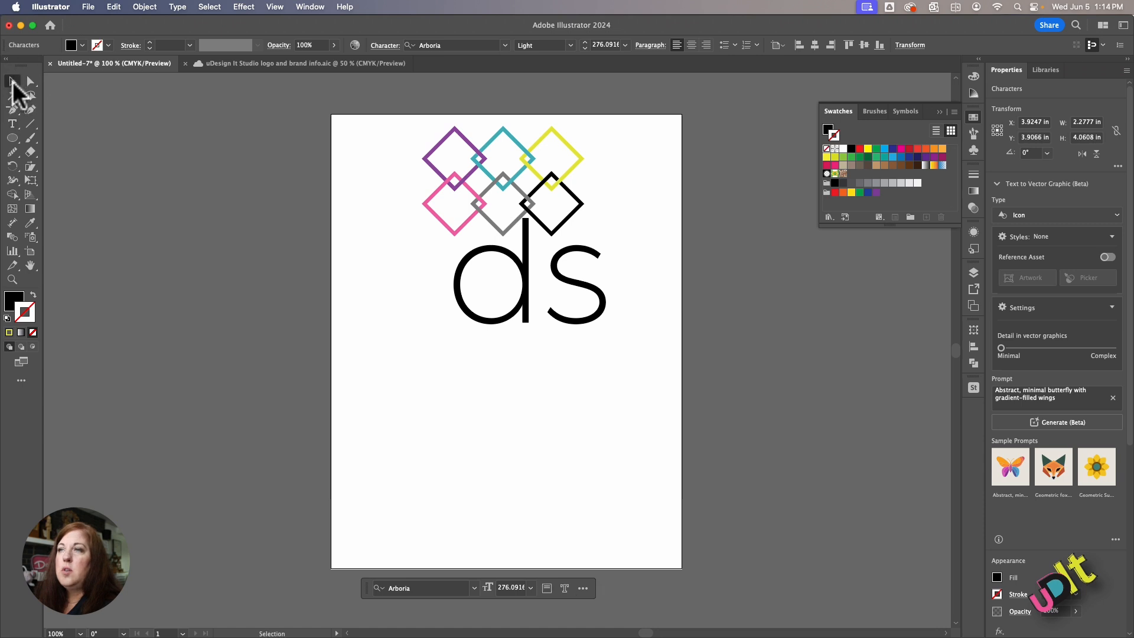
{"action": "left_click", "coordinate": [435, 362]}
{"action": "left_click_drag", "start_coordinate": [524, 324], "coordinate": [490, 399]}
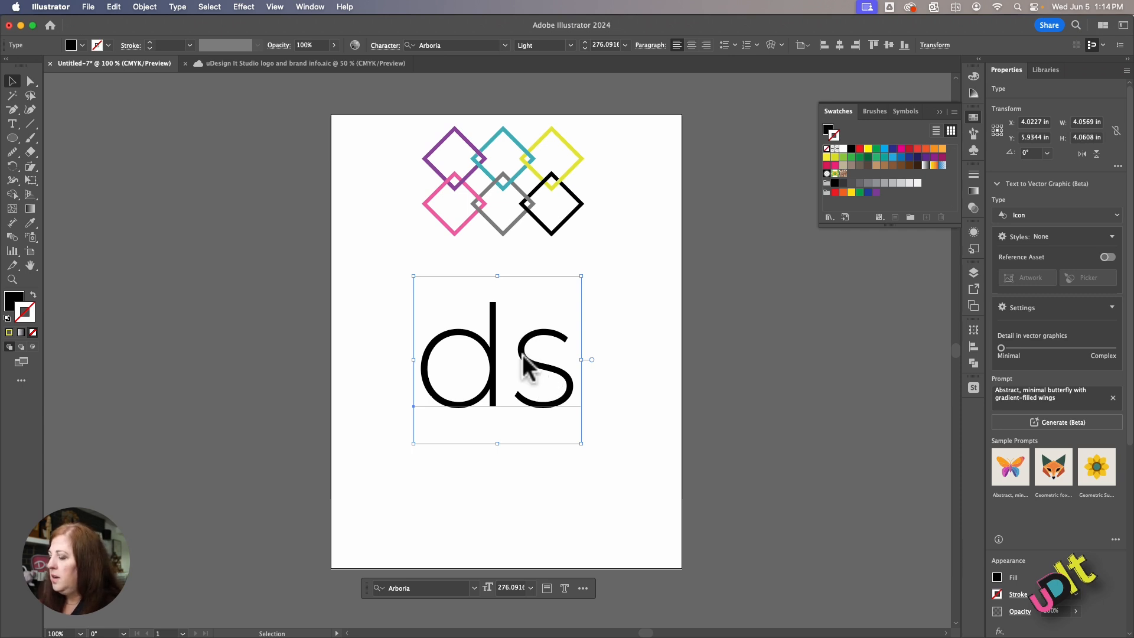
Convert the "ds" text to outlines and select the resulting letter group
{"action": "key", "text": "super+shift+o"}
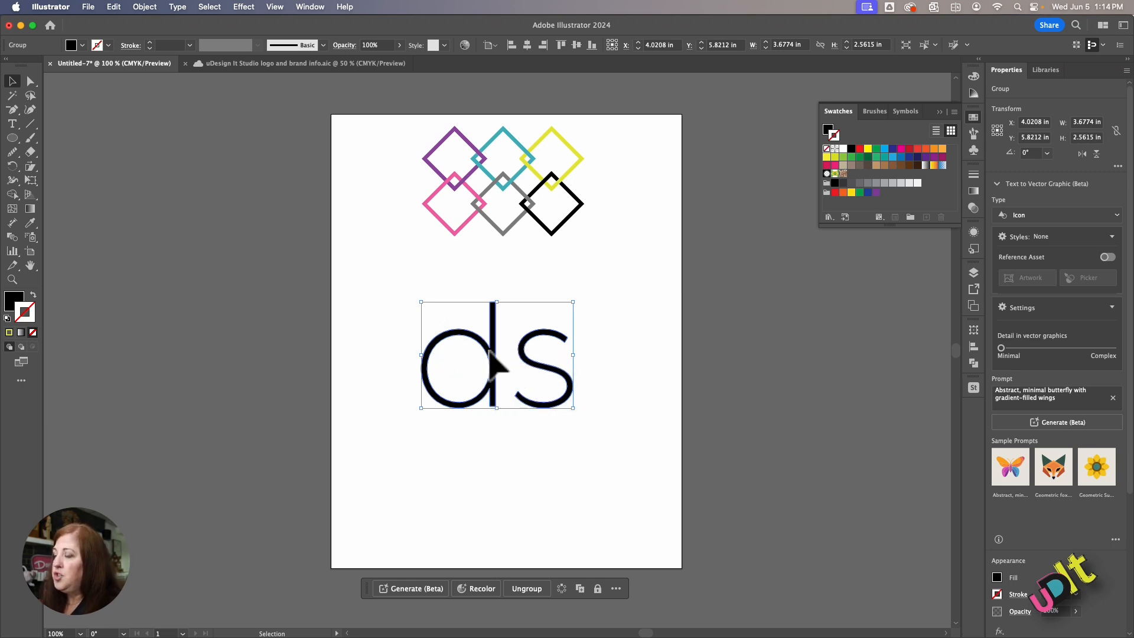
{"action": "left_click", "coordinate": [615, 314]}
{"action": "left_click", "coordinate": [558, 333]}
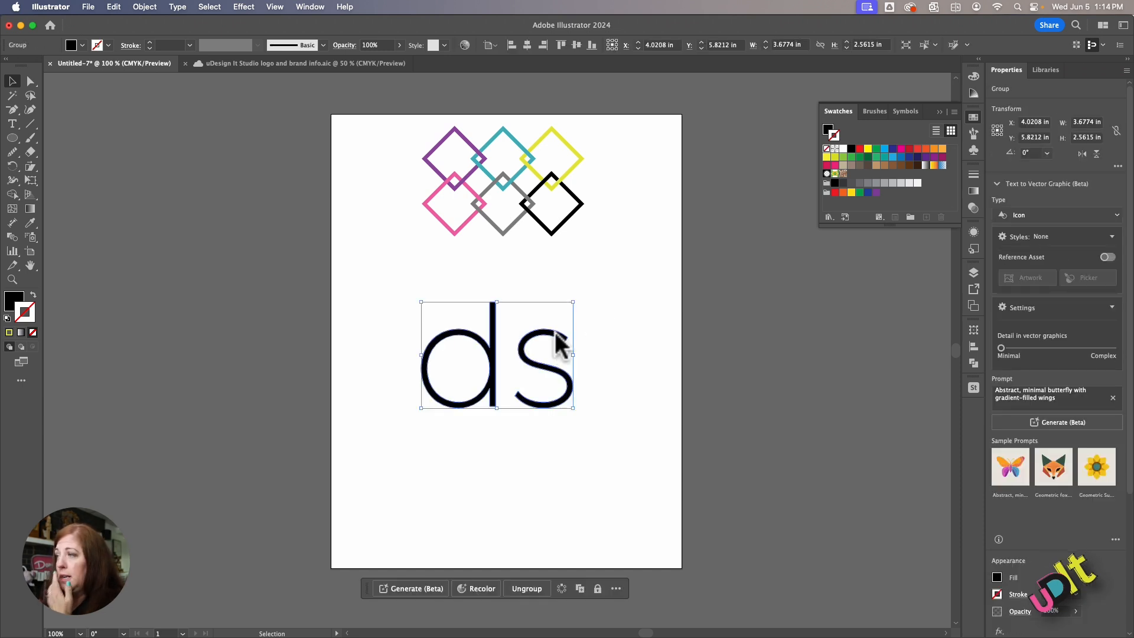
Ungroup the outlined letters and move them apart, the s downwards and the d up to X 2.8232 in, Y 4.9323 in
{"action": "right_click", "coordinate": [554, 332]}
{"action": "left_click", "coordinate": [616, 490]}
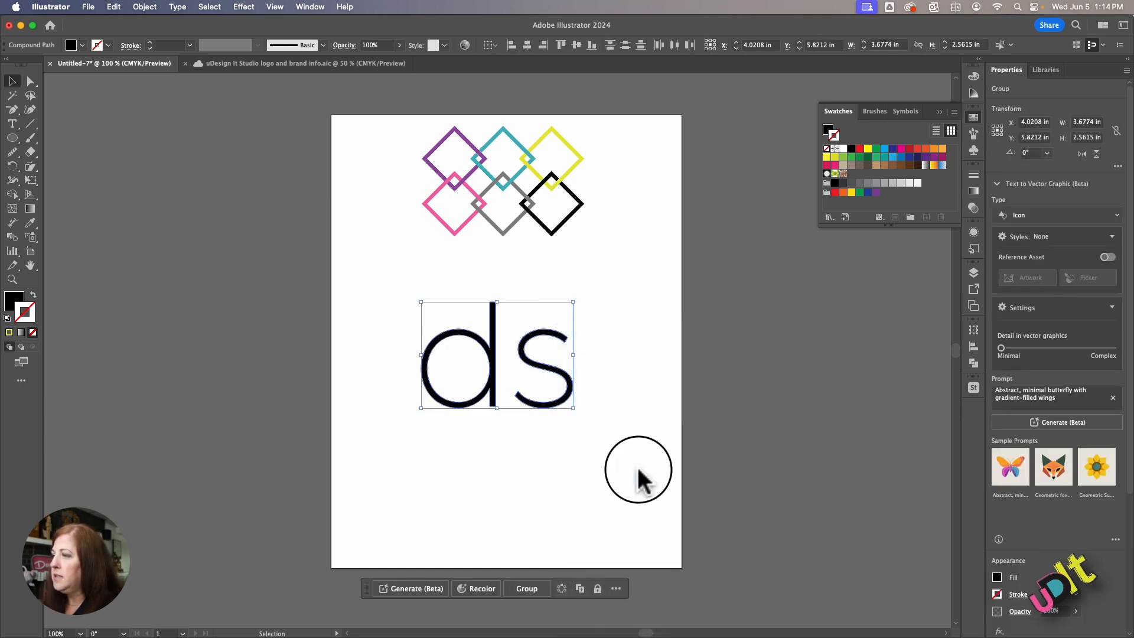
{"action": "left_click", "coordinate": [566, 414]}
{"action": "left_click_drag", "start_coordinate": [547, 403], "coordinate": [543, 433]}
{"action": "left_click", "coordinate": [493, 371]}
{"action": "left_click", "coordinate": [305, 223]}
{"action": "left_click_drag", "start_coordinate": [463, 343], "coordinate": [451, 307]}
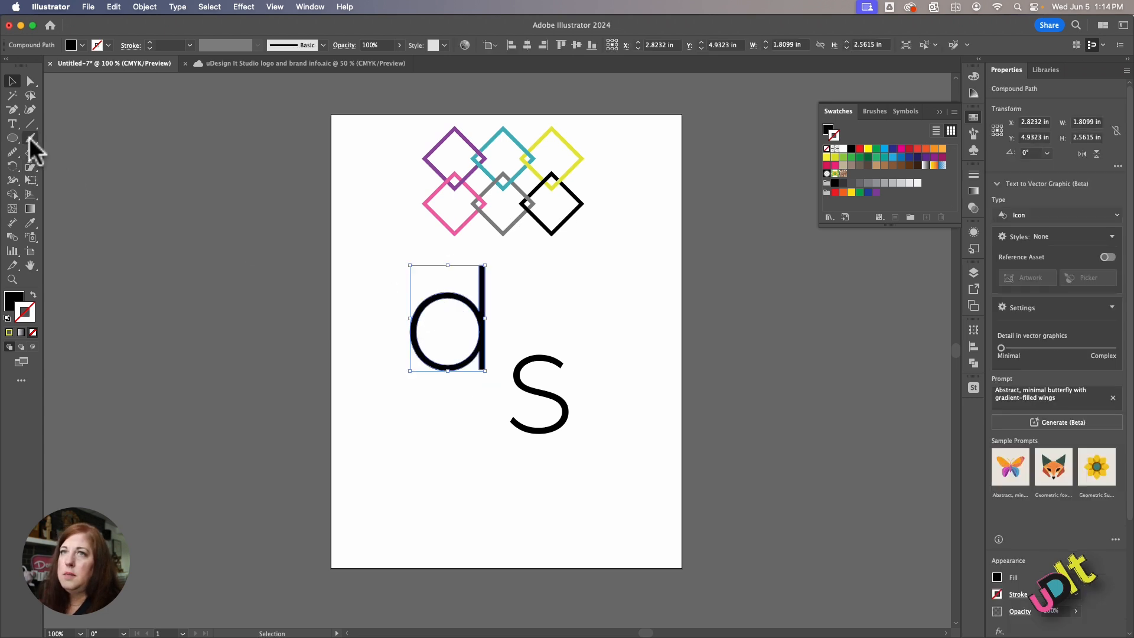
Sample the pink diamond's colour onto the d with the Eyedropper and swap it from stroke to fill
{"action": "left_click", "coordinate": [31, 223]}
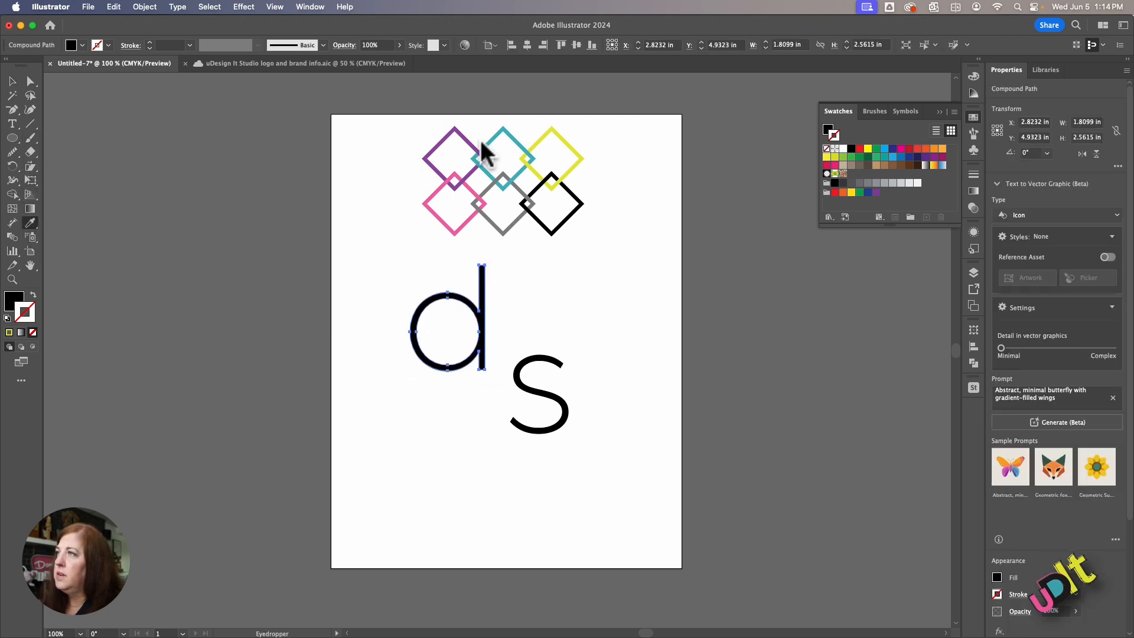
{"action": "left_click", "coordinate": [455, 173]}
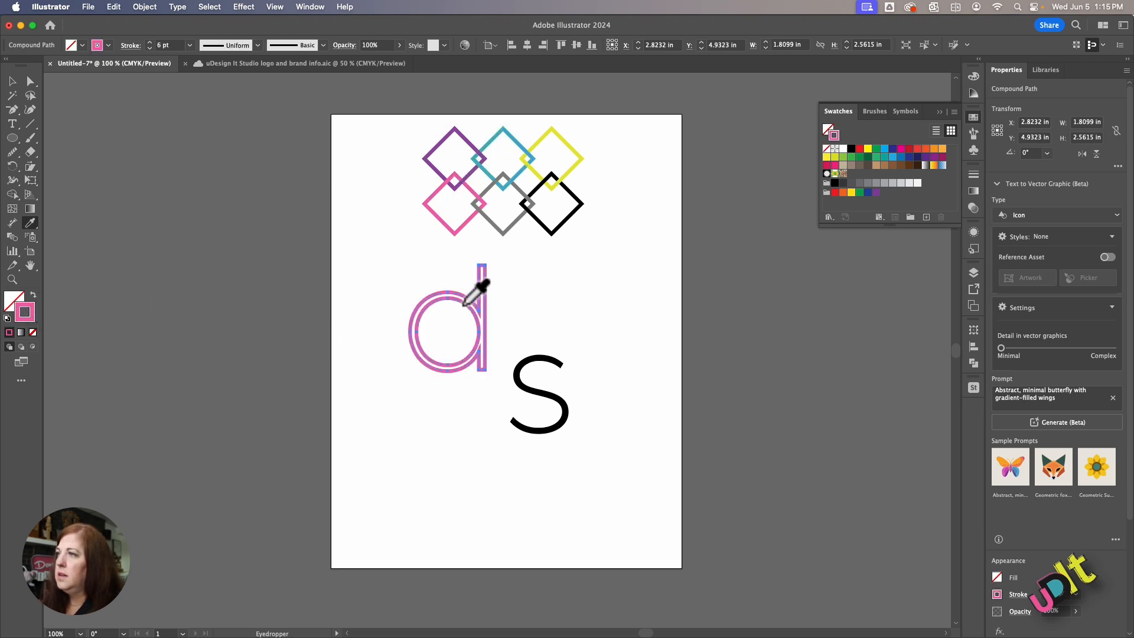
{"action": "left_click", "coordinate": [33, 294]}
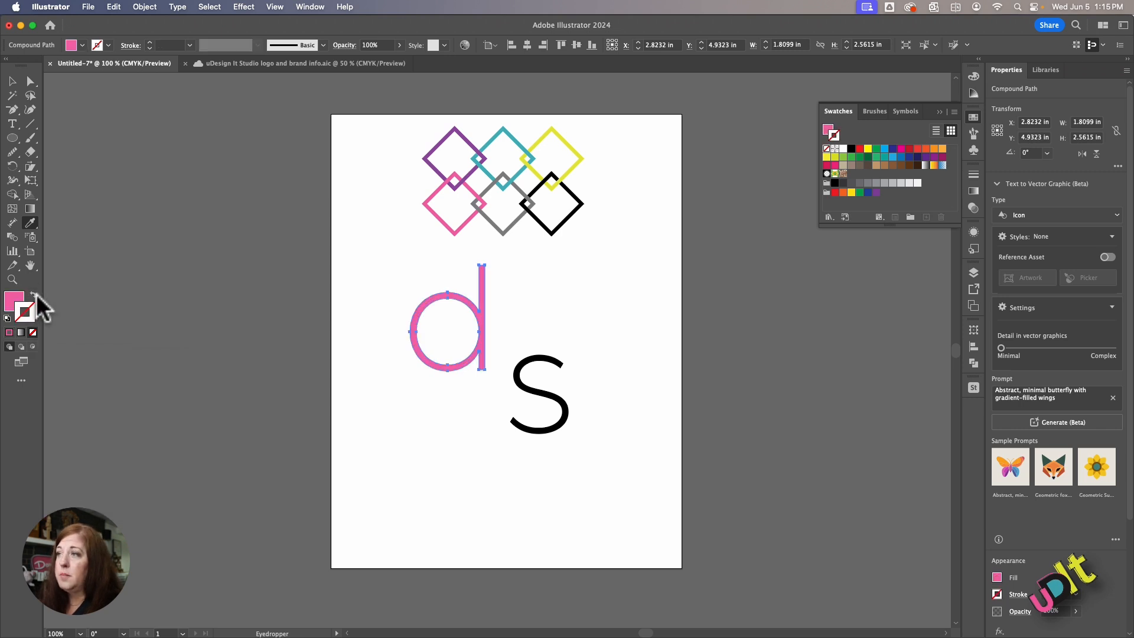
{"action": "left_click", "coordinate": [12, 81]}
{"action": "left_click", "coordinate": [307, 245]}
Sample the yellow diamond's colour onto the s with the Eyedropper and swap it from stroke to fill
{"action": "left_click", "coordinate": [519, 381]}
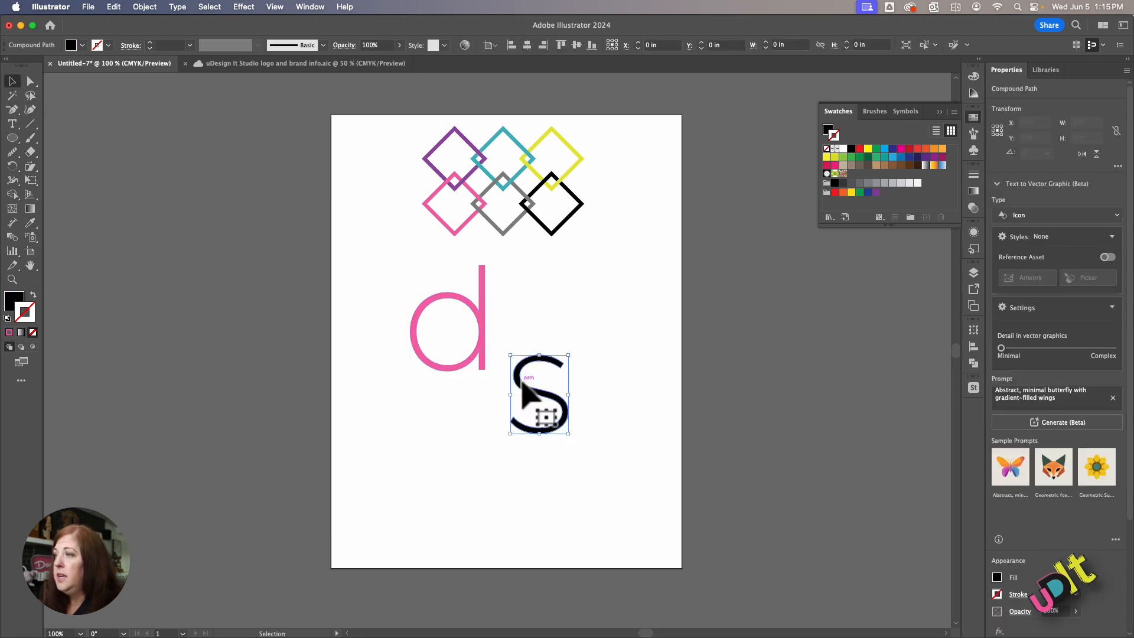
{"action": "left_click", "coordinate": [29, 223]}
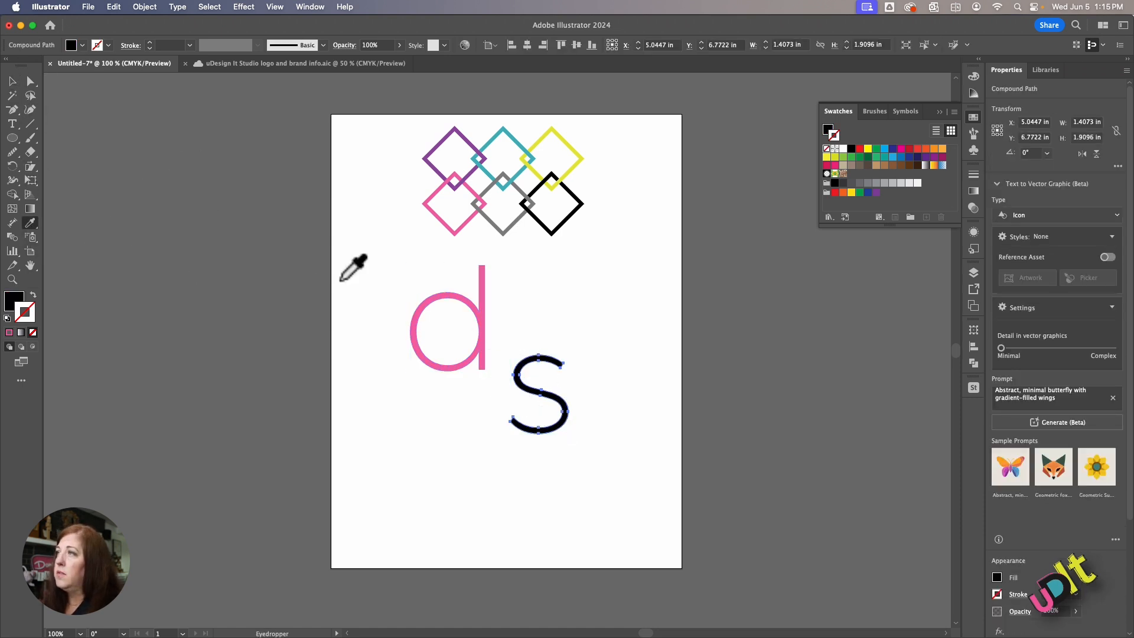
{"action": "left_click", "coordinate": [561, 176]}
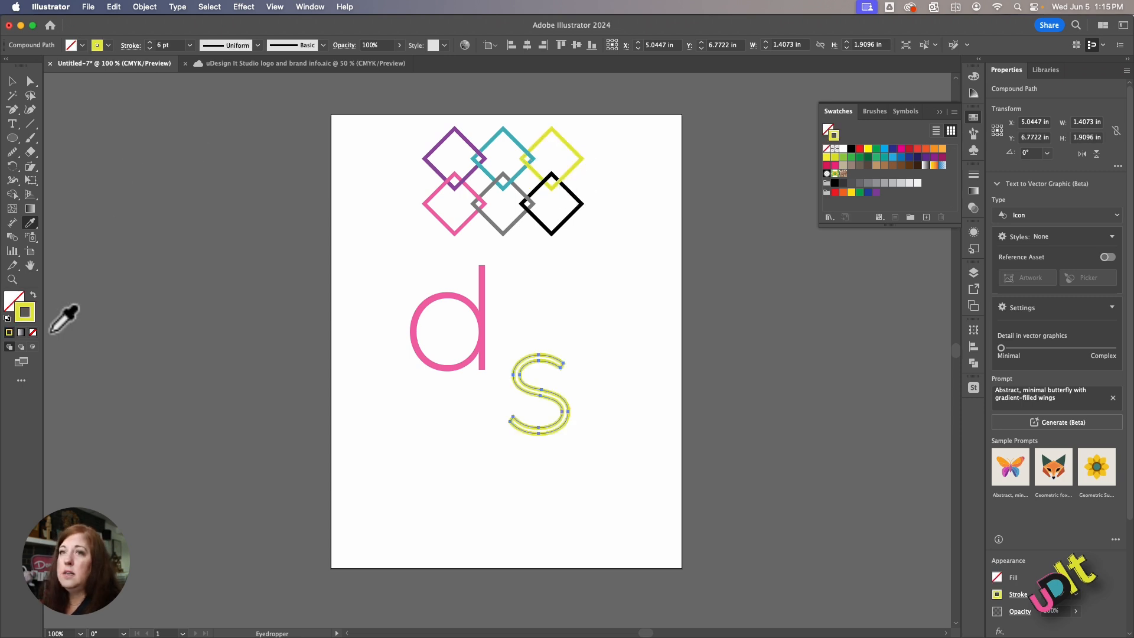
{"action": "left_click", "coordinate": [34, 293]}
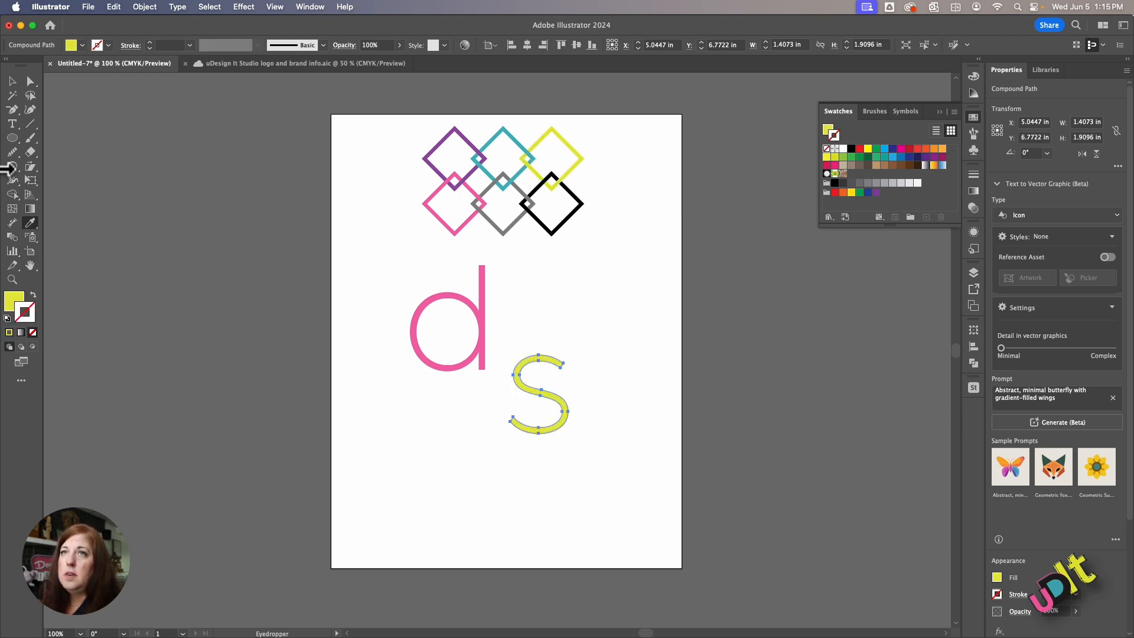
Move the yellow s so it overlaps the lower part of the d, at X 3.4614 in, Y 6.0777 in
{"action": "left_click", "coordinate": [12, 80]}
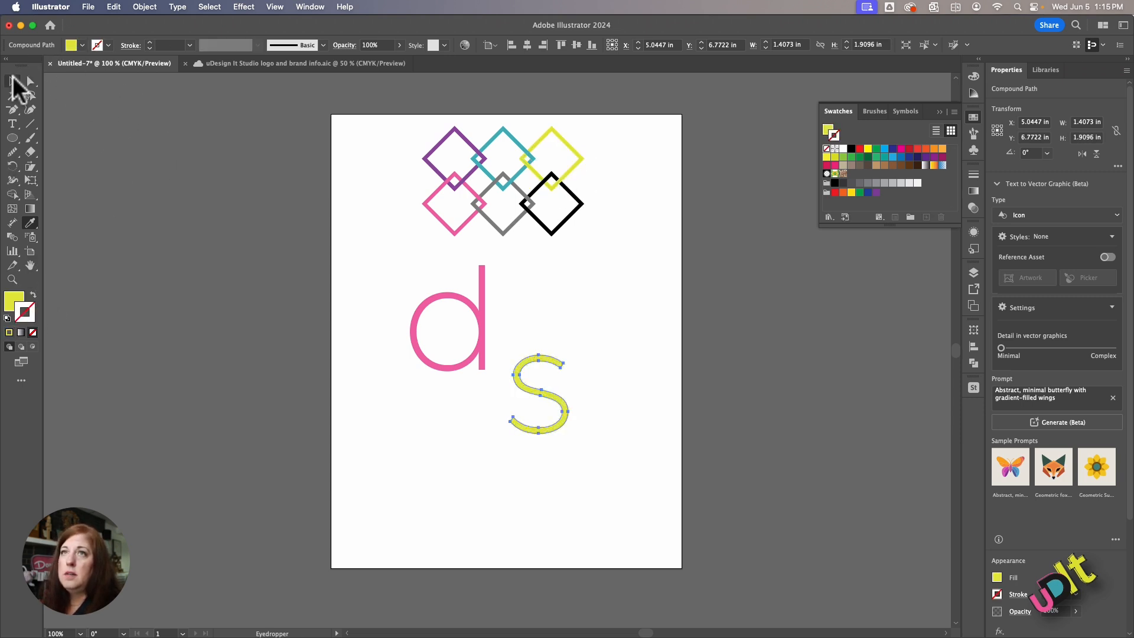
{"action": "left_click_drag", "start_coordinate": [547, 394], "coordinate": [476, 365]}
{"action": "left_click", "coordinate": [559, 392]}
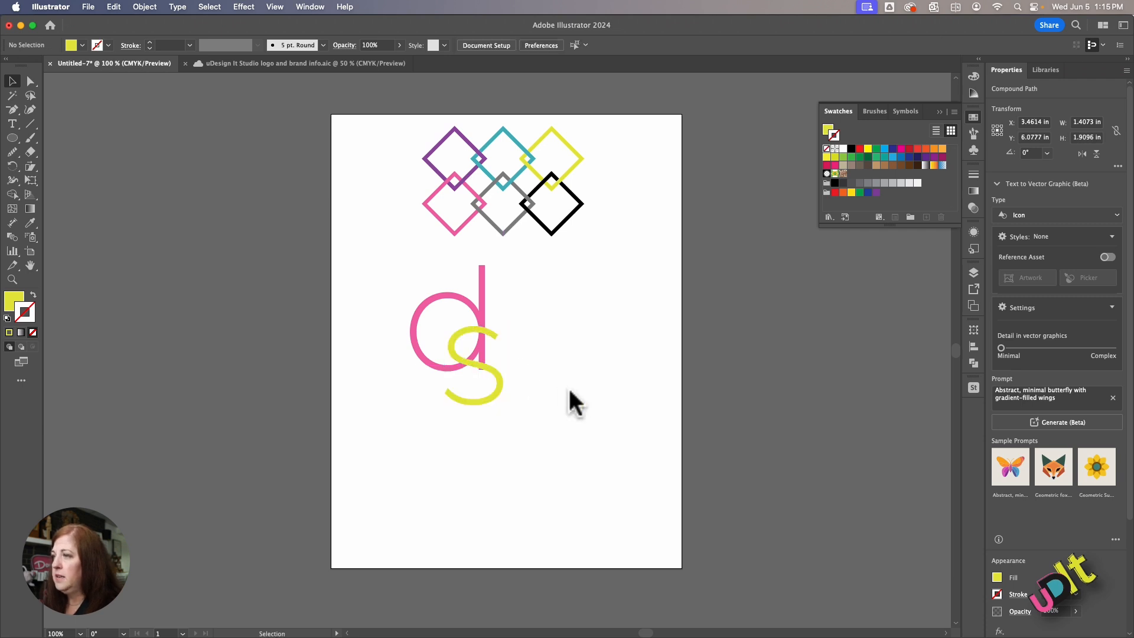
Select both overlapping letters and make an Intertwine object from them
{"action": "left_click_drag", "start_coordinate": [401, 281], "coordinate": [614, 455]}
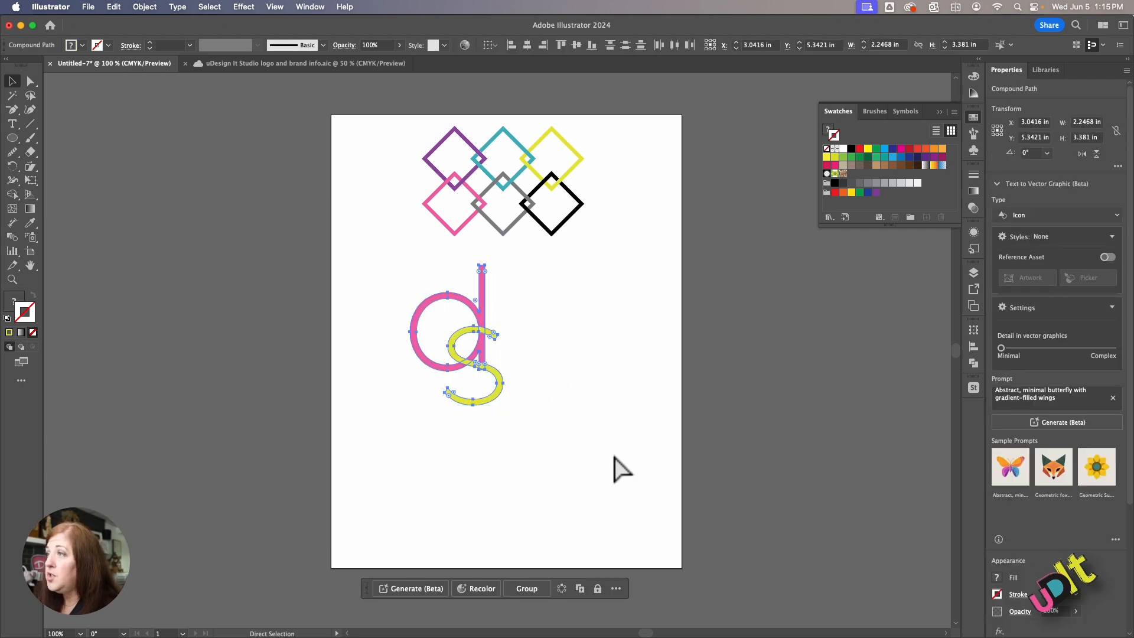
{"action": "key", "text": "super+plus"}
{"action": "key", "text": "super+plus"}
{"action": "key", "text": "v"}
{"action": "left_click", "coordinate": [640, 464]}
{"action": "left_click_drag", "start_coordinate": [383, 181], "coordinate": [671, 526]}
{"action": "left_click", "coordinate": [141, 7]}
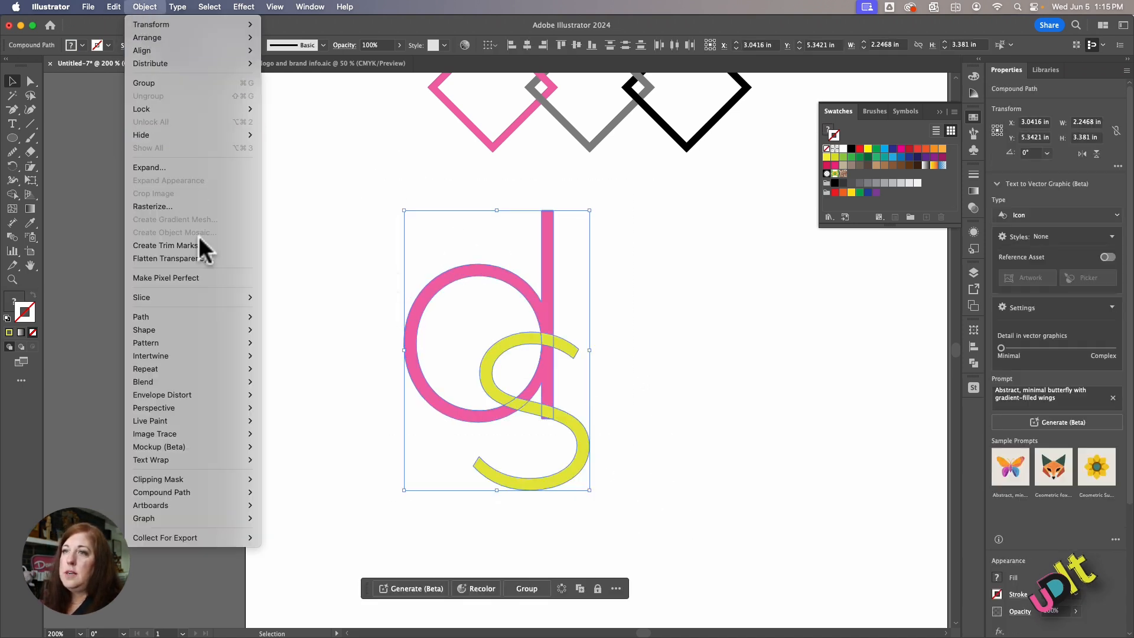
{"action": "mouse_move", "coordinate": [228, 355]}
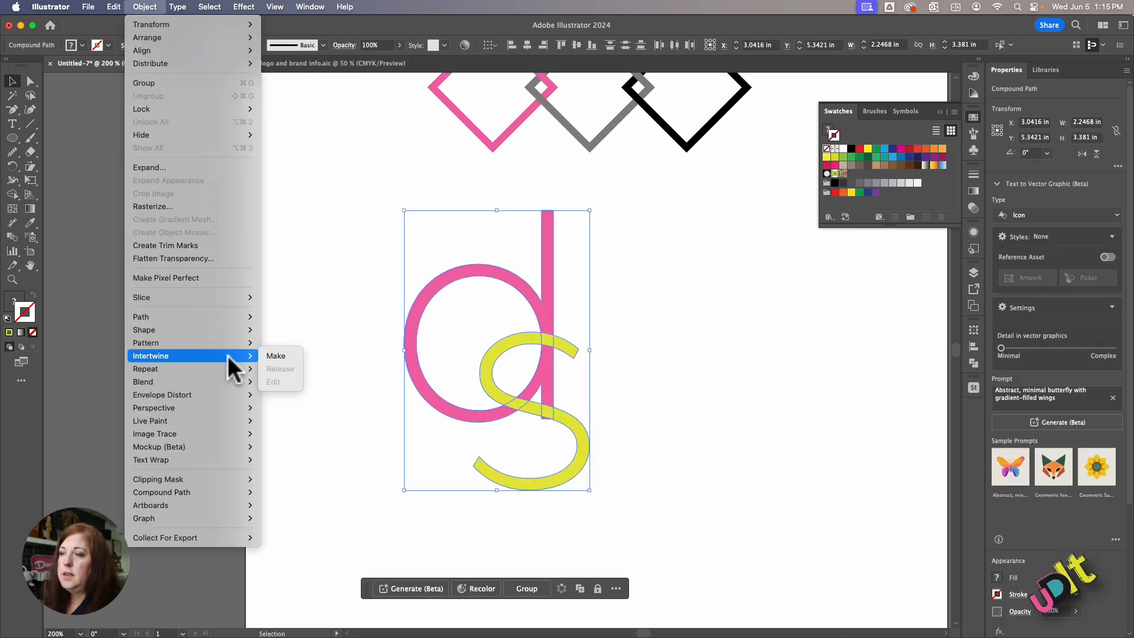
{"action": "left_click", "coordinate": [264, 356]}
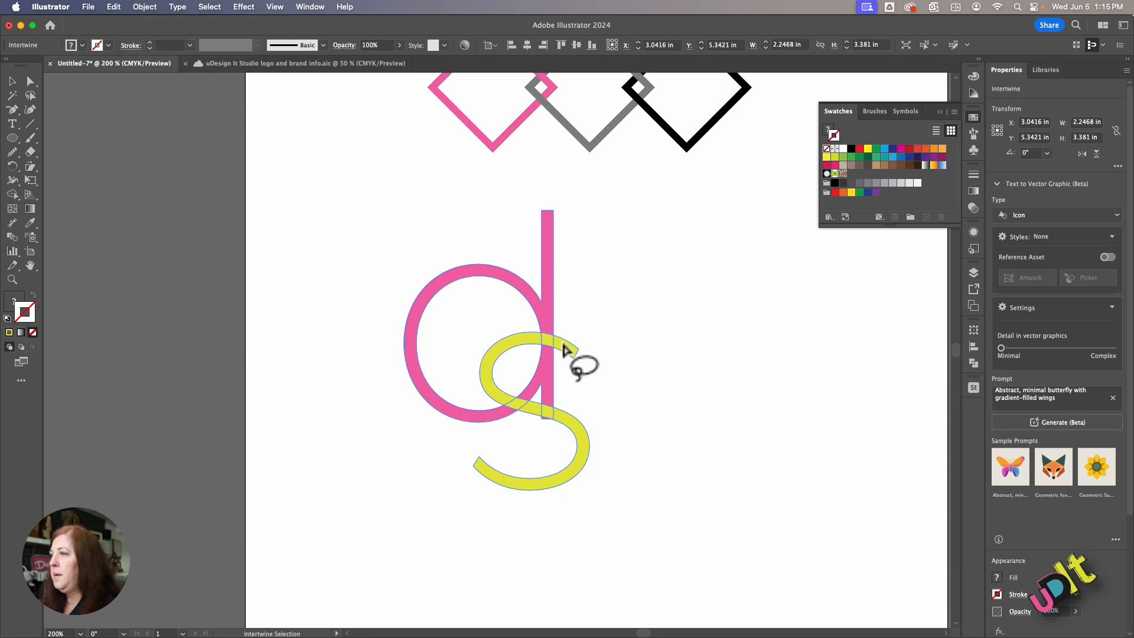
Bring the d's bowl in front of the s where they cross so the letters interlock, and deselect them
{"action": "left_click", "coordinate": [543, 336]}
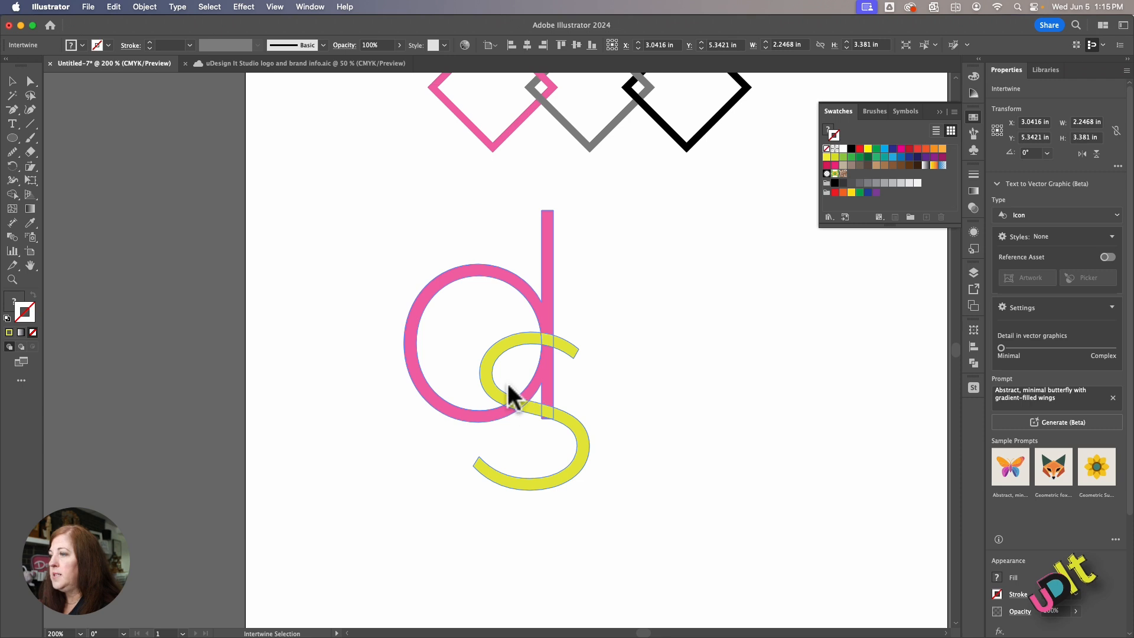
{"action": "mouse_move", "coordinate": [507, 386]}
{"action": "left_mouse_down"}
{"action": "mouse_move", "coordinate": [498, 407]}
{"action": "mouse_move", "coordinate": [503, 430]}
{"action": "mouse_move", "coordinate": [516, 429]}
{"action": "mouse_move", "coordinate": [523, 398]}
{"action": "mouse_move", "coordinate": [513, 385]}
{"action": "mouse_move", "coordinate": [504, 393]}
{"action": "left_mouse_up"}
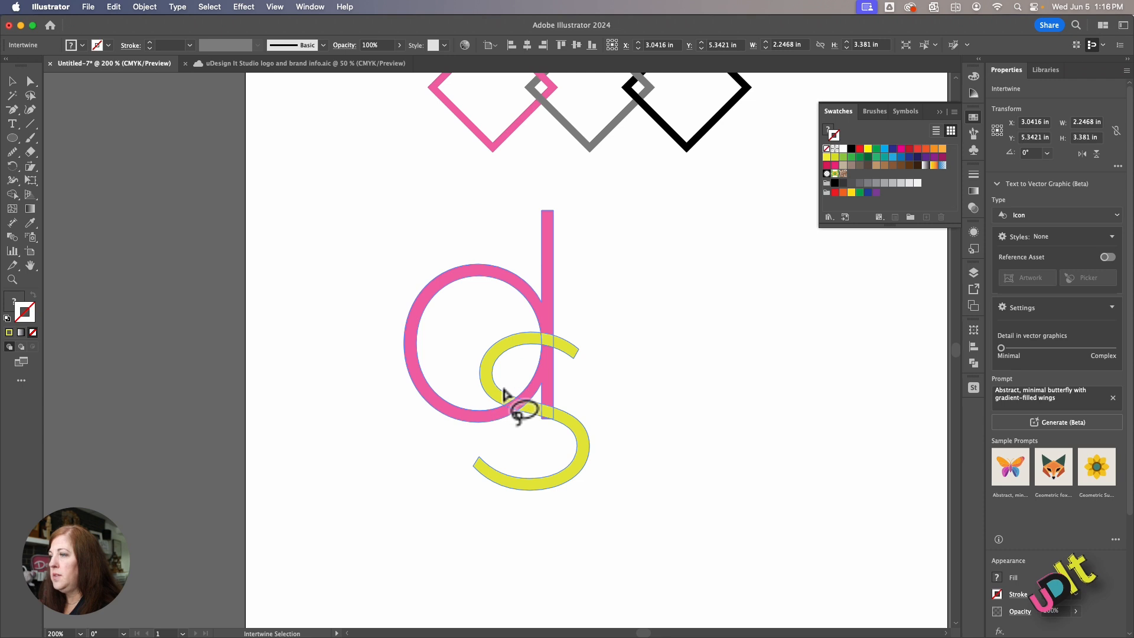
{"action": "left_click", "coordinate": [11, 80]}
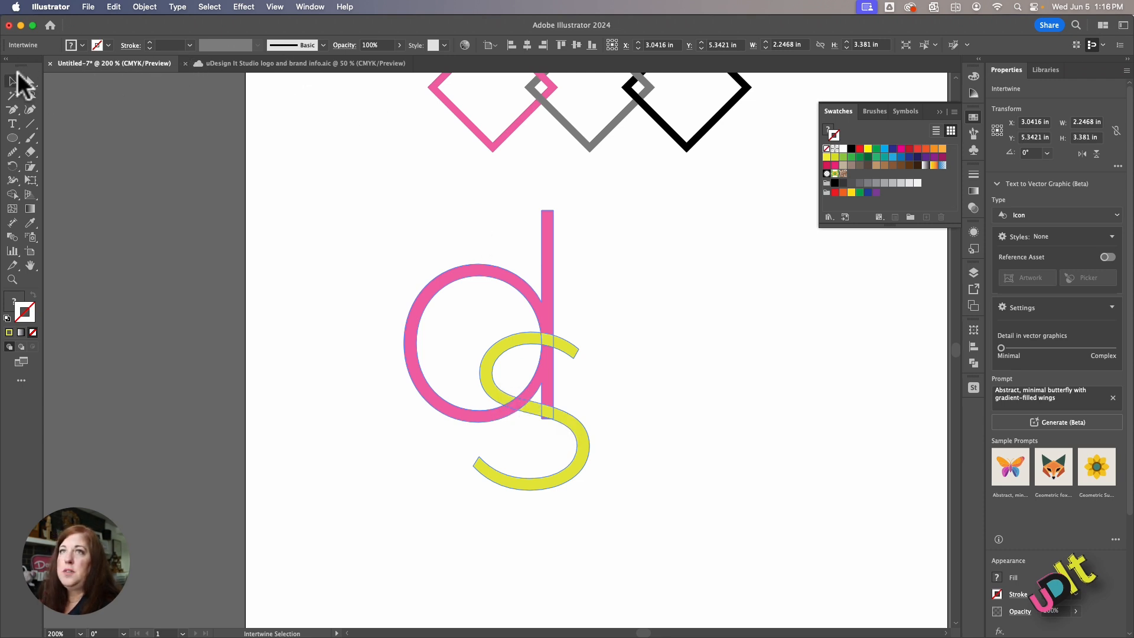
{"action": "left_click", "coordinate": [601, 297]}
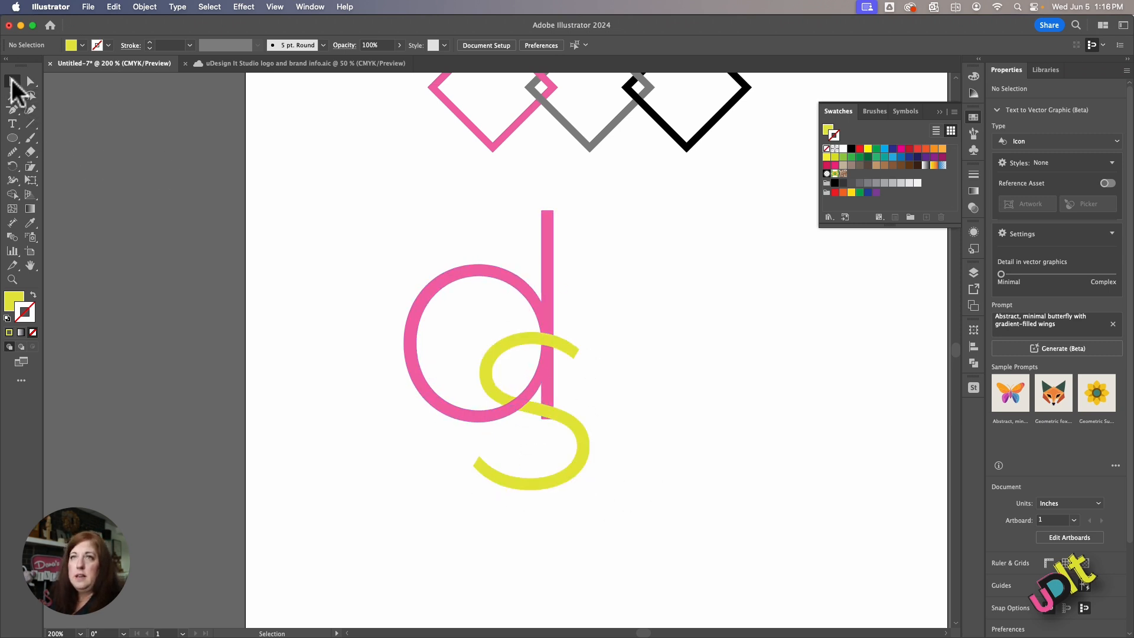
Move the intertwined letters together to X 2.4722 in, Y 5.231 in, leaving room beside them, and deselect them
{"action": "mouse_move", "coordinate": [522, 292]}
{"action": "left_mouse_down"}
{"action": "mouse_move", "coordinate": [566, 298]}
{"action": "mouse_move", "coordinate": [543, 298]}
{"action": "left_mouse_up"}
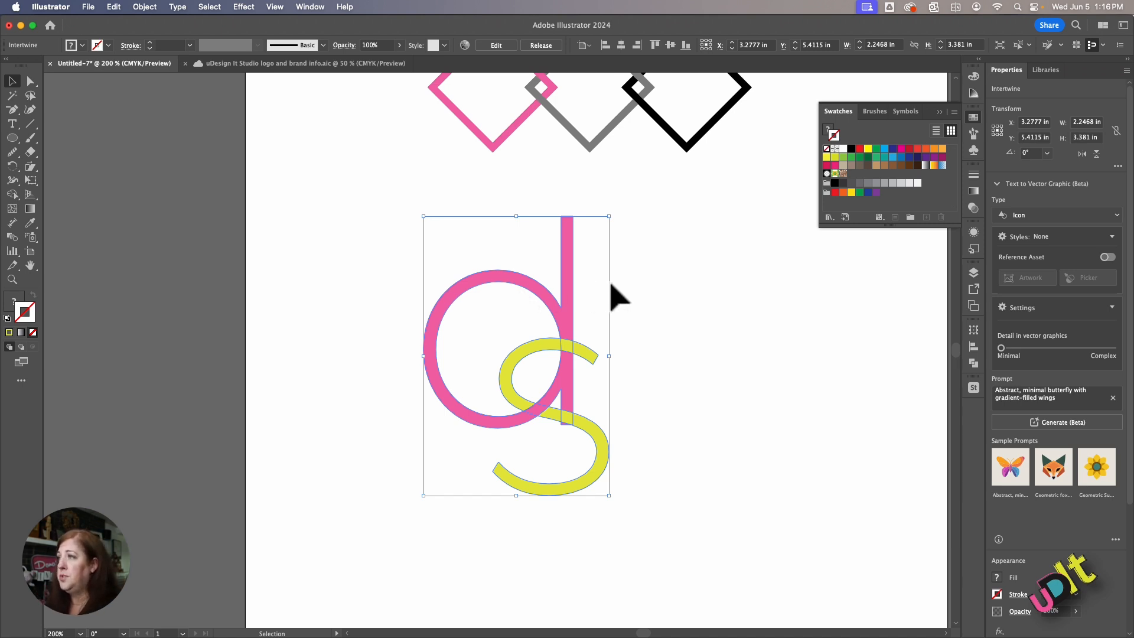
{"action": "left_click", "coordinate": [650, 300]}
{"action": "left_click", "coordinate": [567, 280]}
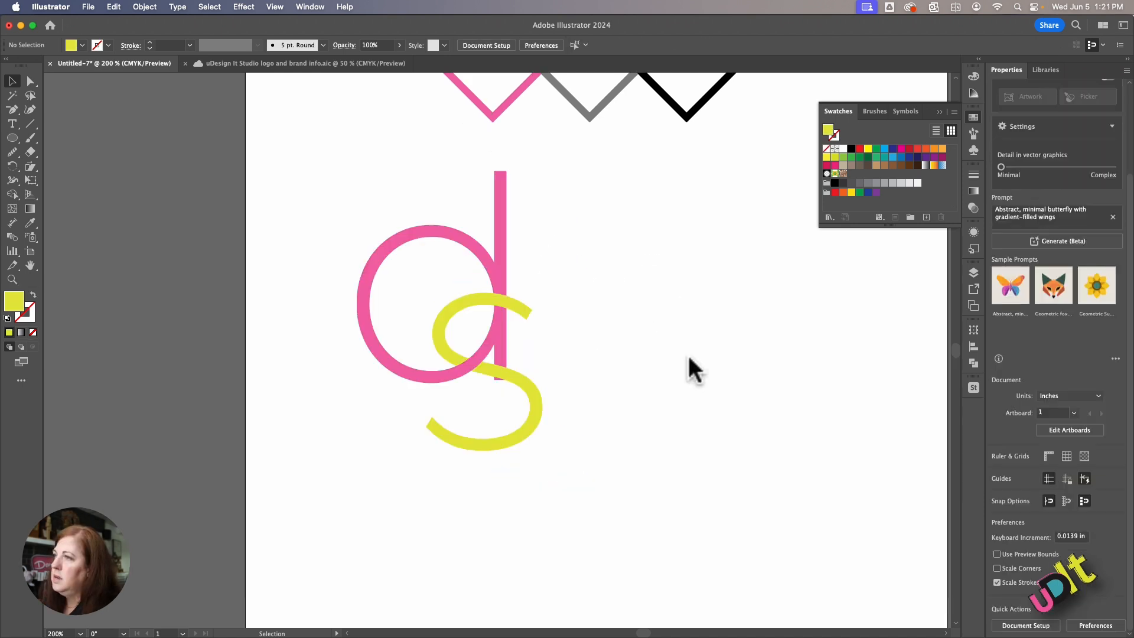
Place a copy of the intertwined letters beside the original at X 5.1944 in, Y 5.3421 in and fill it black
{"action": "left_click", "coordinate": [488, 273]}
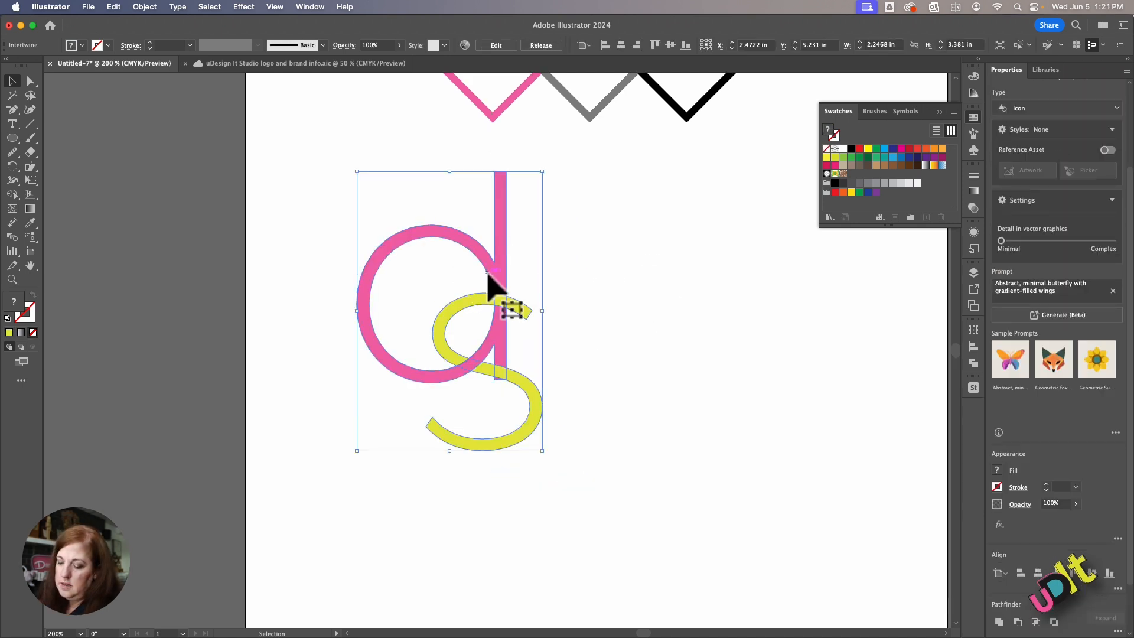
{"action": "left_click_drag", "start_coordinate": [495, 283], "coordinate": [720, 292]}
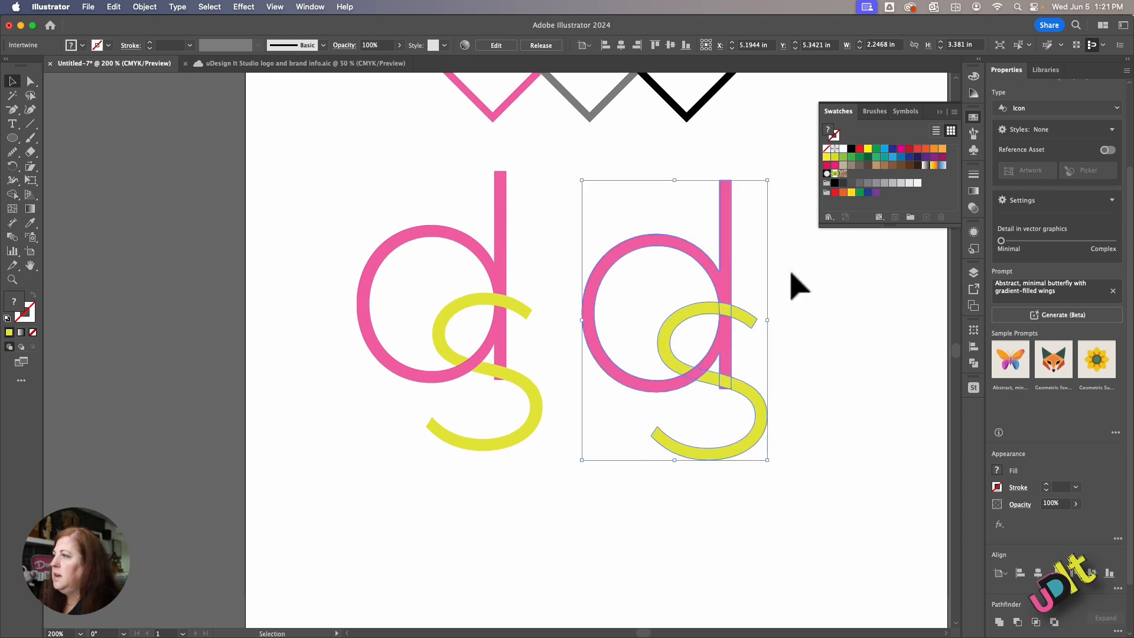
{"action": "left_click", "coordinate": [851, 148]}
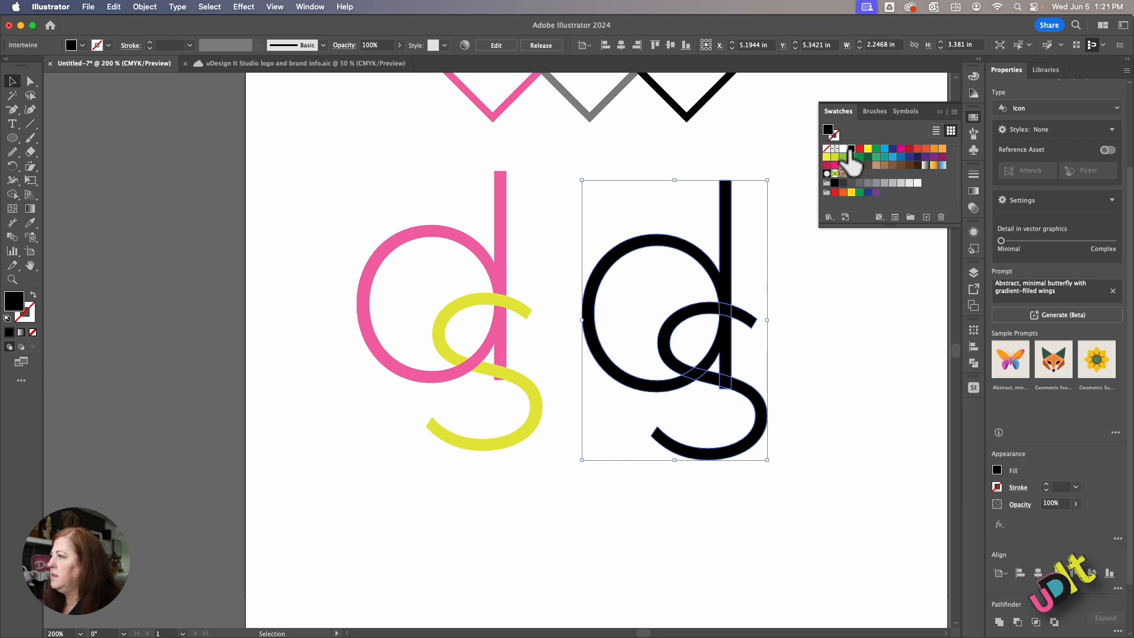
Unite the black copy into one shape and offset its path by 0.1389 in with Miter joins and a miter limit of 4
{"action": "left_click", "coordinate": [999, 621]}
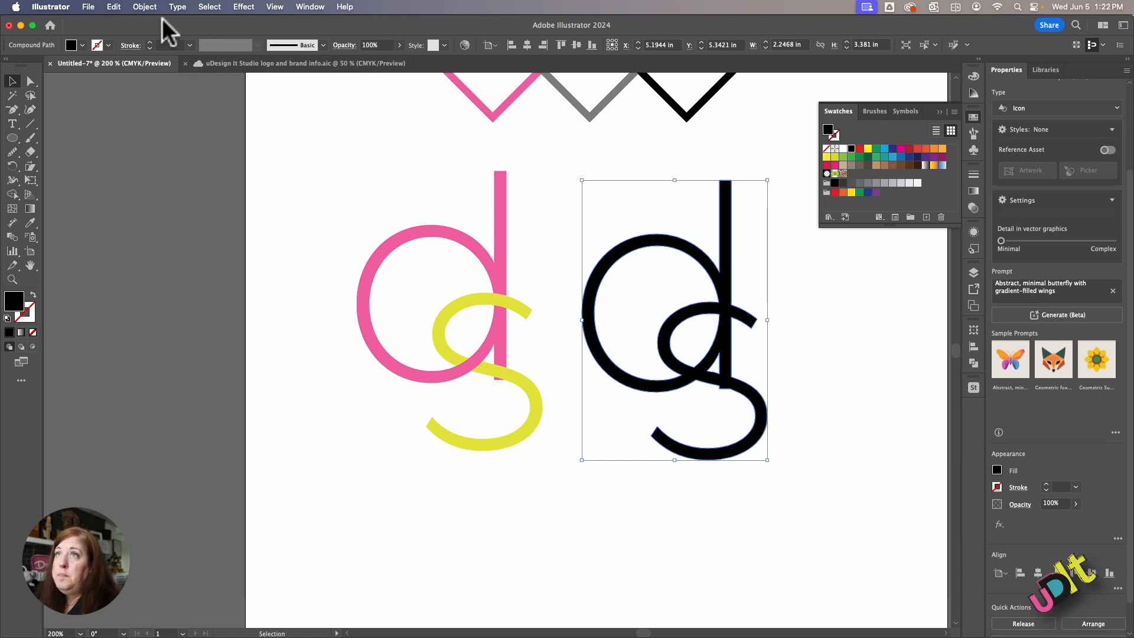
{"action": "left_click", "coordinate": [144, 6]}
{"action": "mouse_move", "coordinate": [217, 318]}
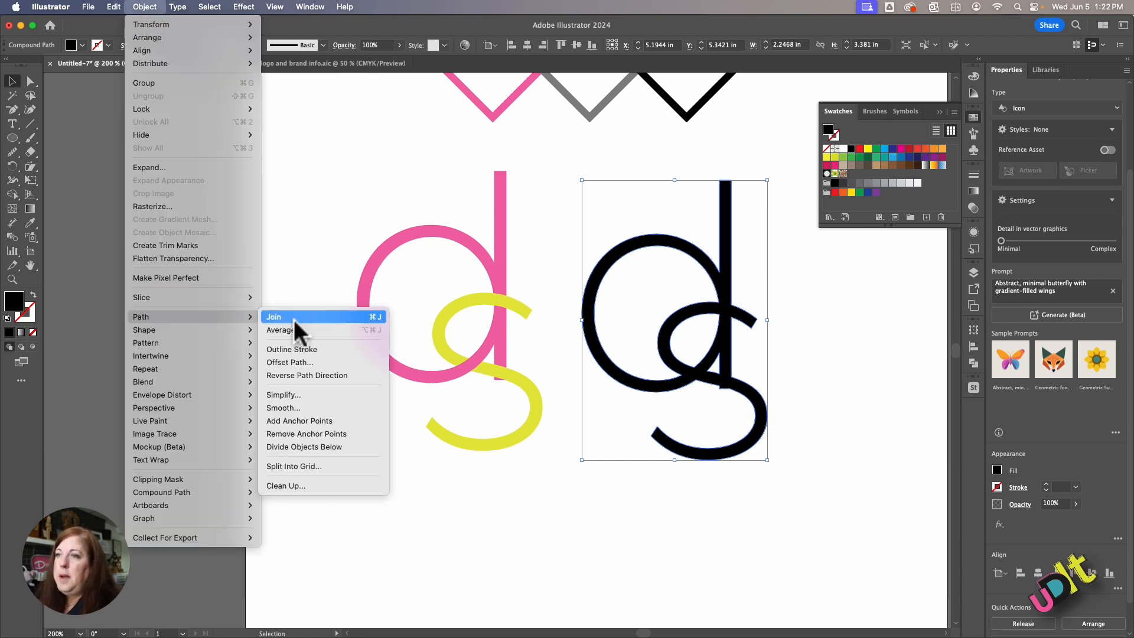
{"action": "left_click", "coordinate": [347, 359]}
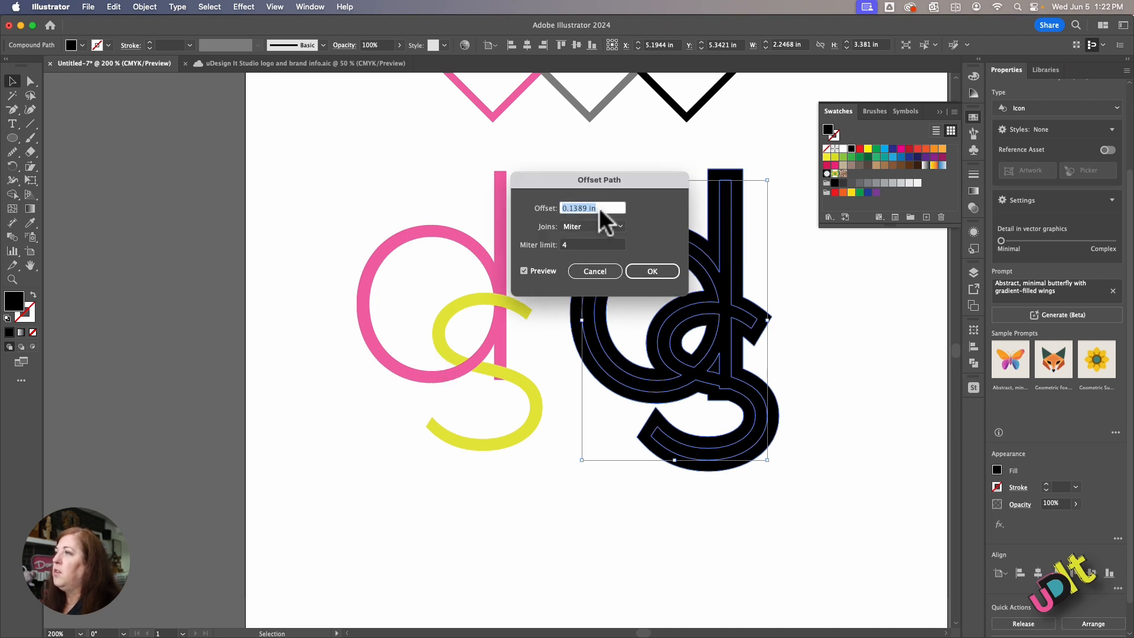
{"action": "left_click", "coordinate": [653, 273]}
{"action": "left_click", "coordinate": [779, 287]}
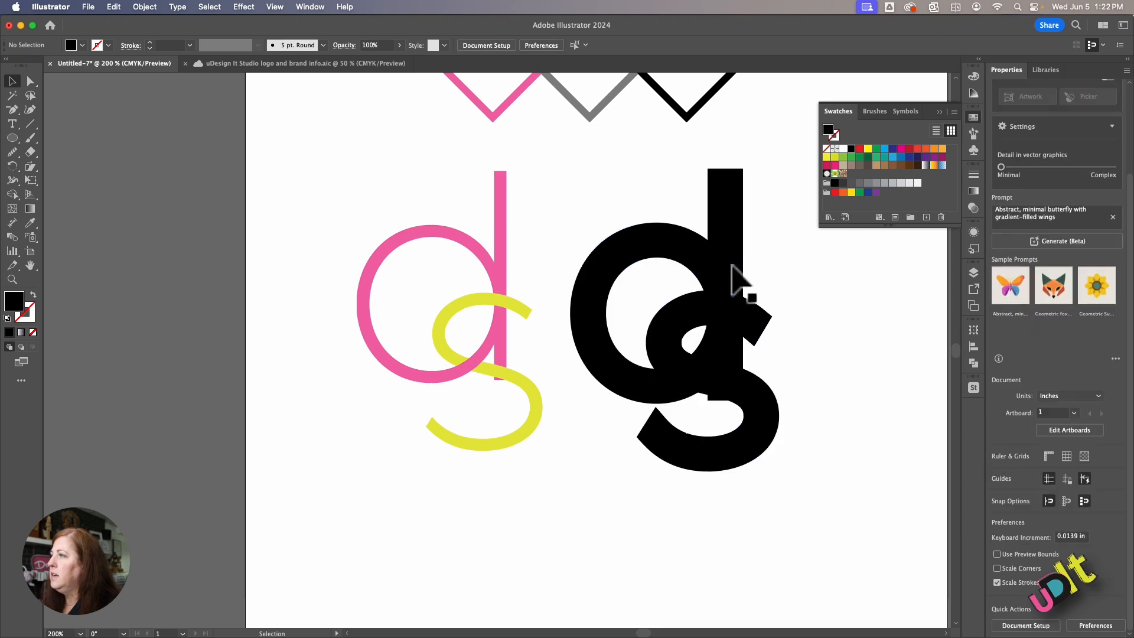
Move the thin black letters aside and place the thick offset shape over the coloured letters at X 2.3889 in, Y 5.2587 in
{"action": "left_click_drag", "start_coordinate": [734, 266], "coordinate": [931, 272]}
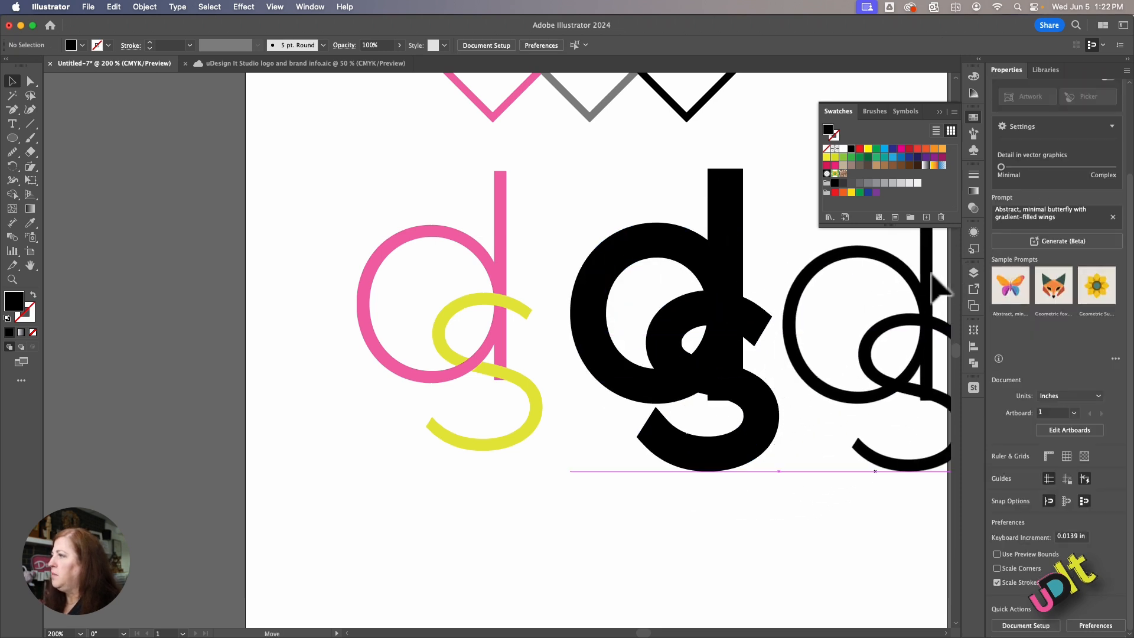
{"action": "left_click_drag", "start_coordinate": [732, 247], "coordinate": [500, 240]}
Send the thick black offset shape to the back, behind the coloured letters
{"action": "right_click", "coordinate": [500, 242]}
{"action": "right_click", "coordinate": [496, 194]}
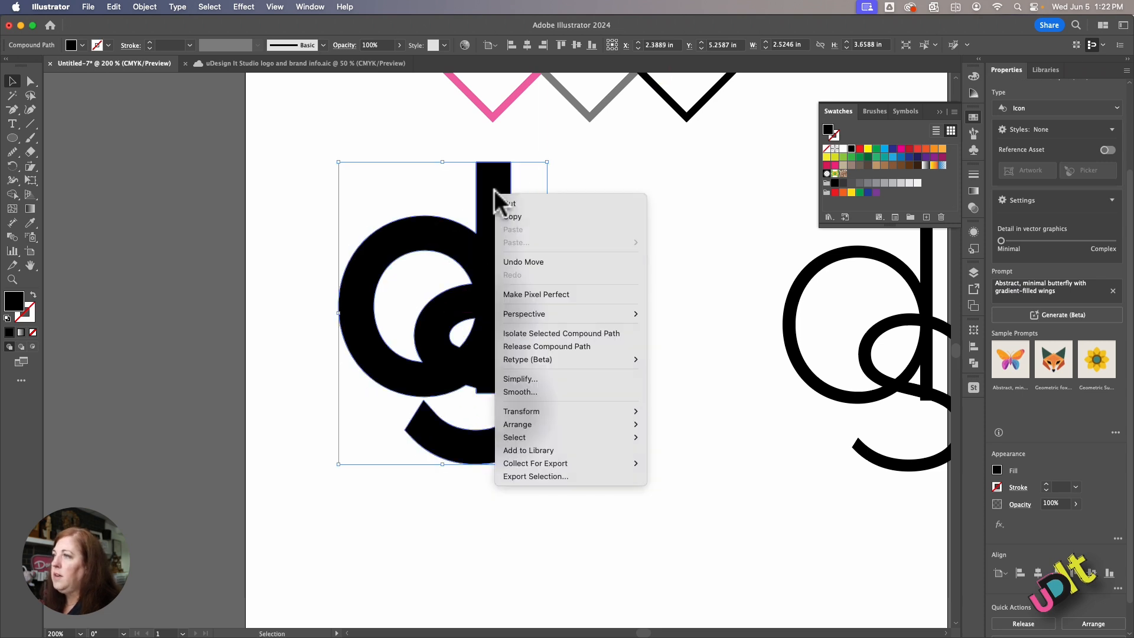
{"action": "mouse_move", "coordinate": [597, 425]}
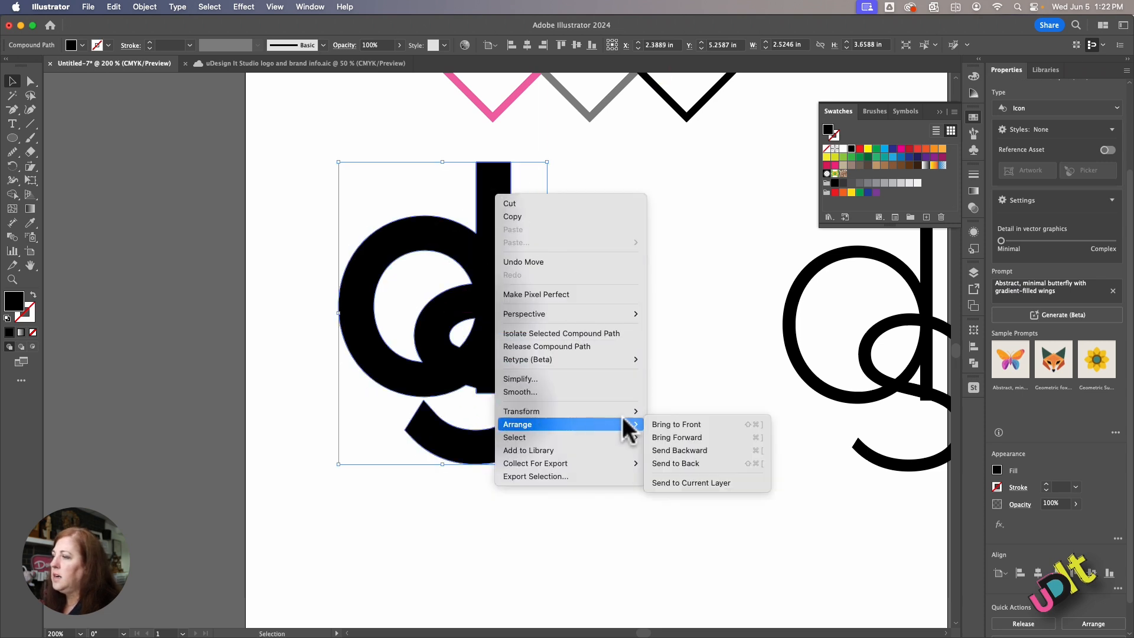
{"action": "left_click", "coordinate": [678, 464]}
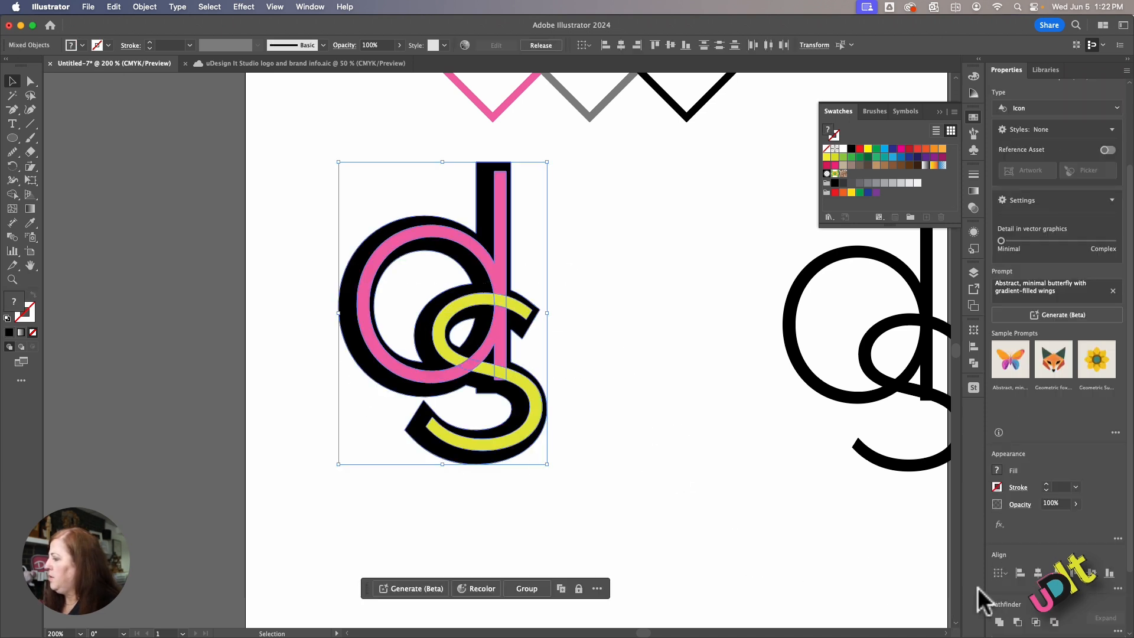
Centre the thick black offset shape and the coloured letters on each other, both horizontally and vertically
{"action": "left_click", "coordinate": [972, 347]}
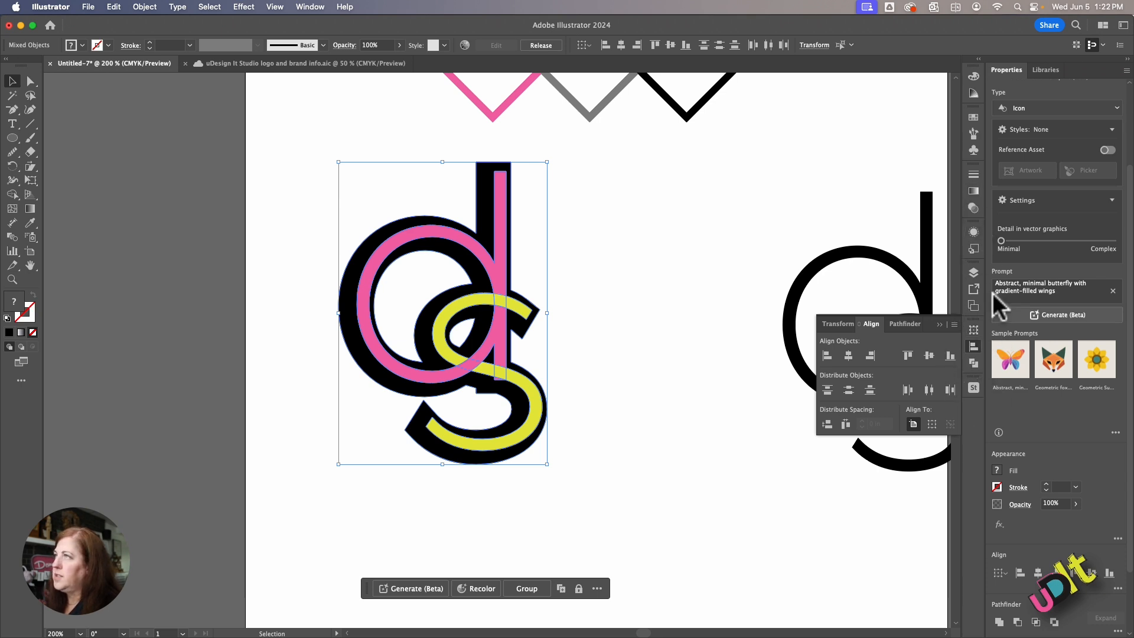
{"action": "left_click", "coordinate": [311, 7]}
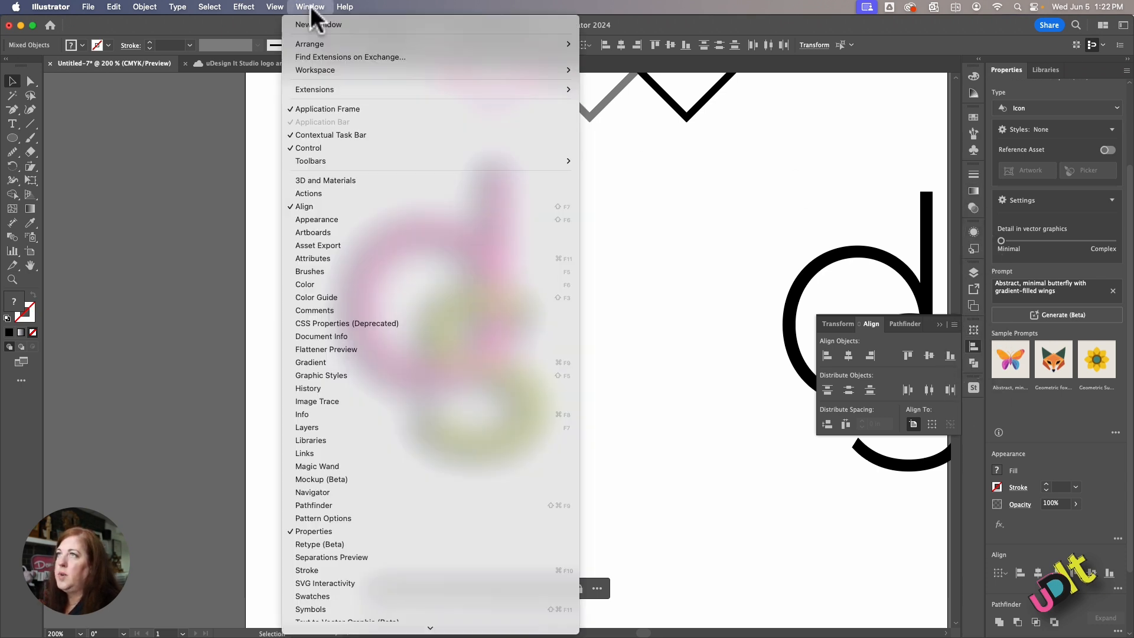
{"action": "left_click", "coordinate": [885, 151]}
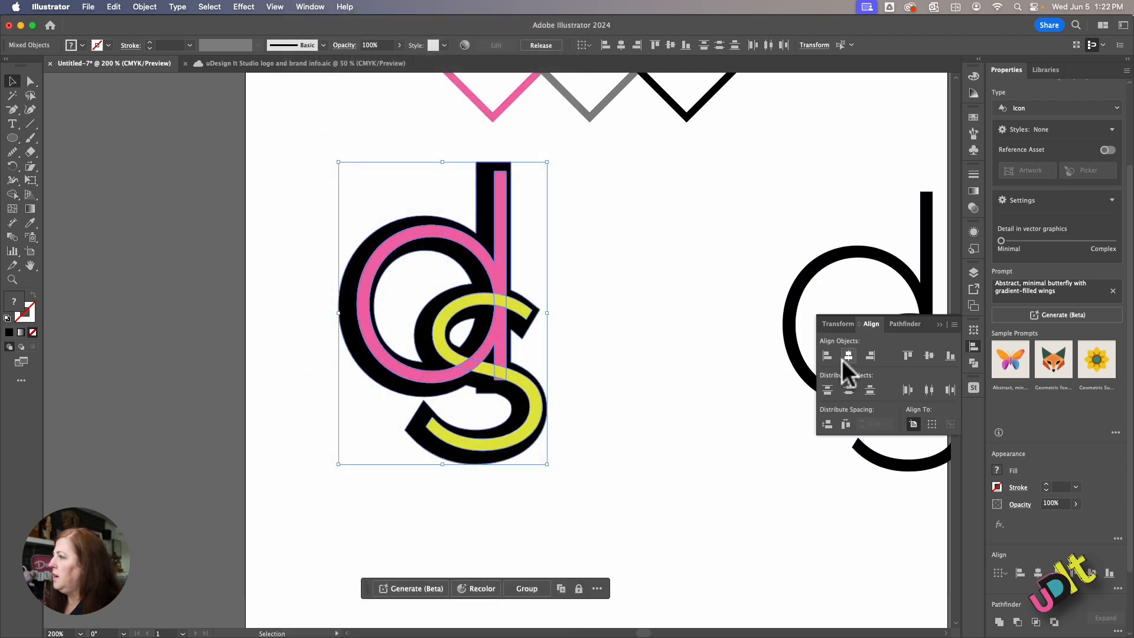
{"action": "left_click", "coordinate": [850, 358]}
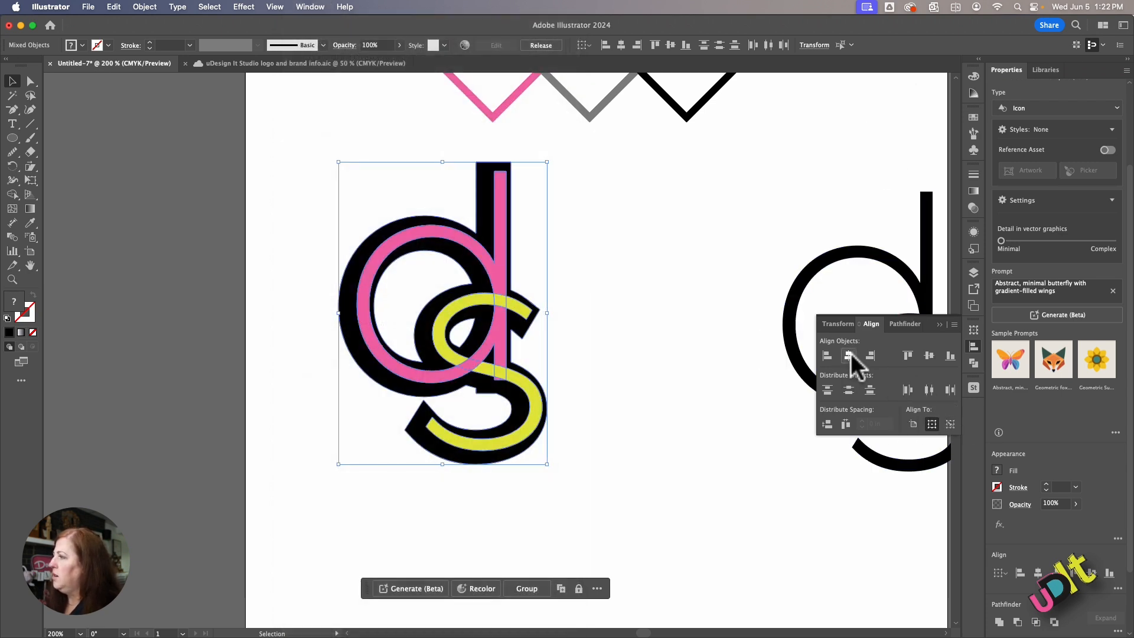
{"action": "left_click", "coordinate": [929, 356]}
{"action": "left_click", "coordinate": [694, 380]}
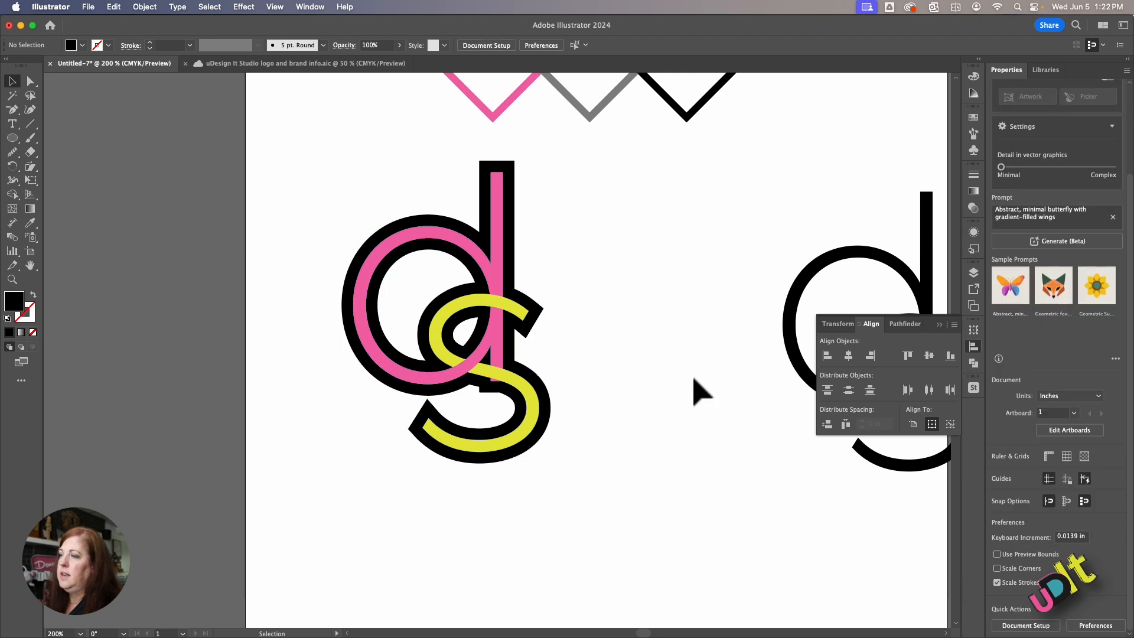
Change the fill of the thick offset shape behind the coloured letters to white
{"action": "left_click", "coordinate": [500, 172]}
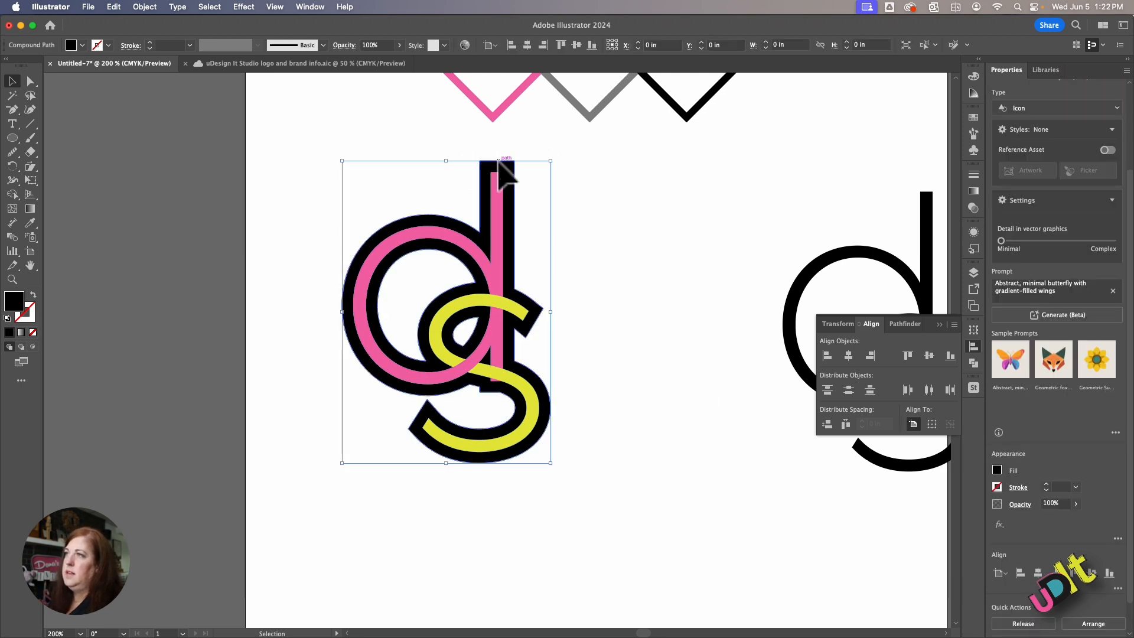
{"action": "left_click", "coordinate": [973, 117]}
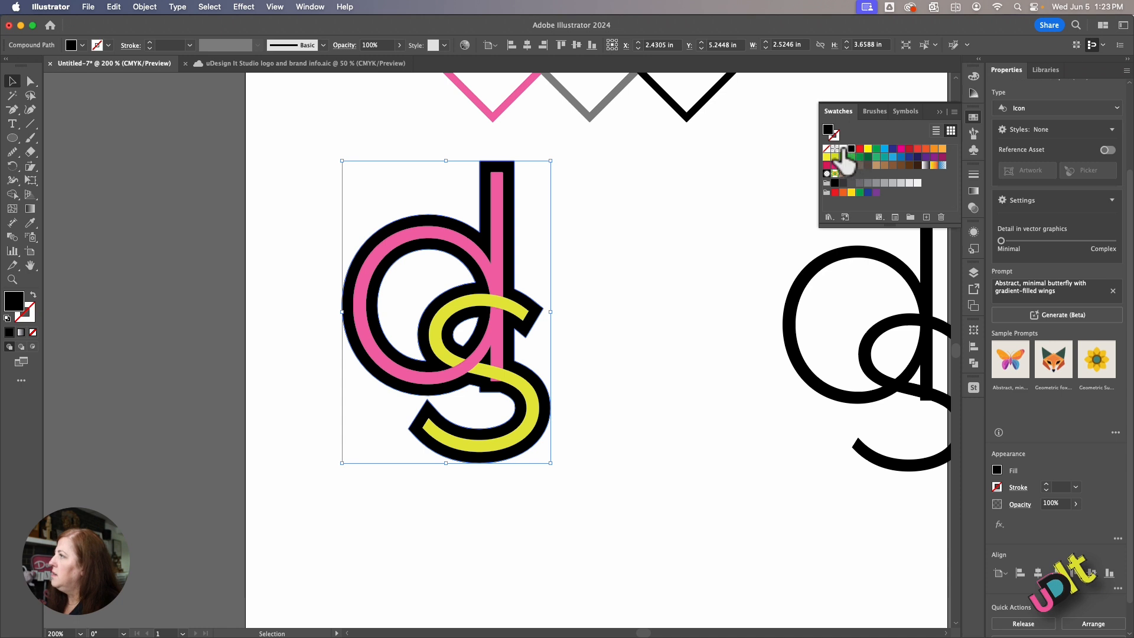
{"action": "left_click", "coordinate": [842, 149]}
{"action": "left_click", "coordinate": [732, 227]}
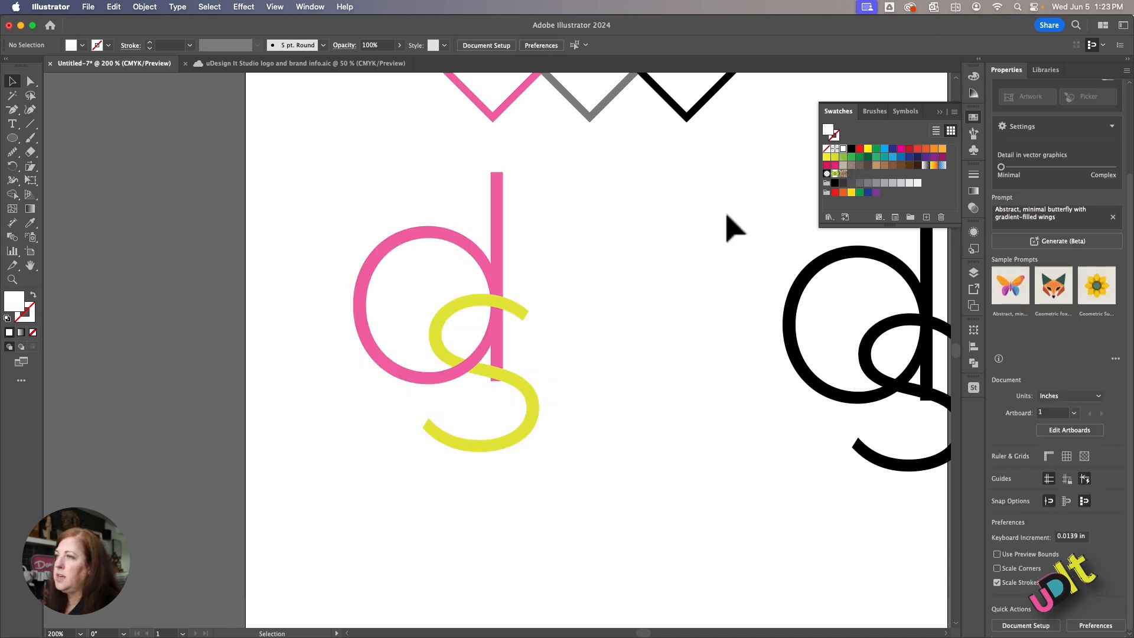
Group the coloured letters with their white offset outline and select the resulting group
{"action": "left_click_drag", "start_coordinate": [654, 310], "coordinate": [352, 431]}
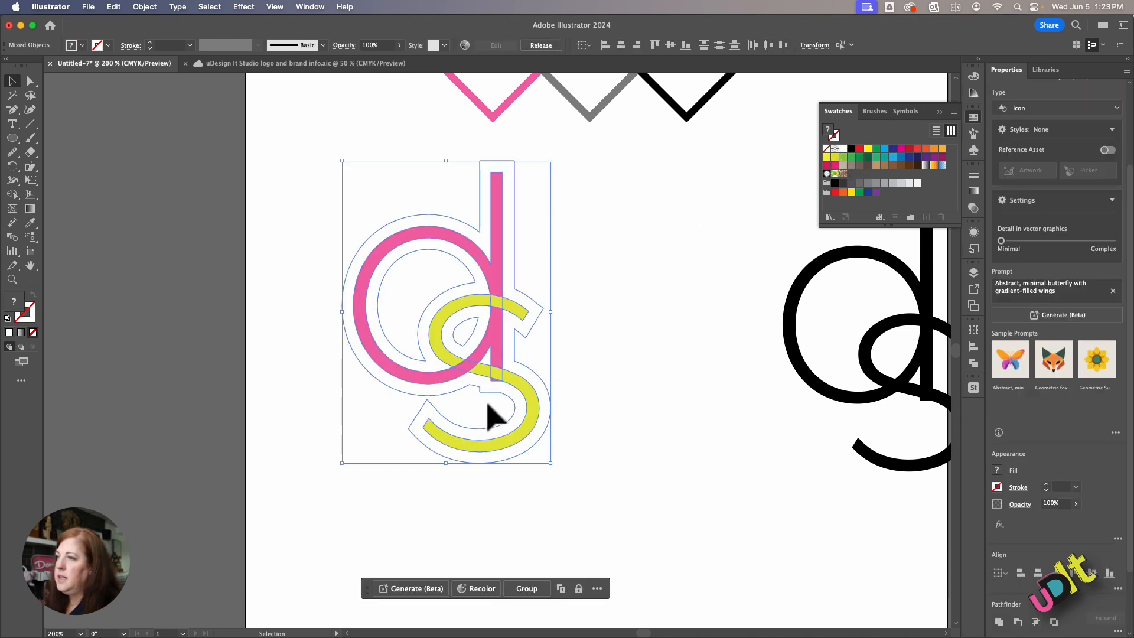
{"action": "left_click", "coordinate": [525, 589]}
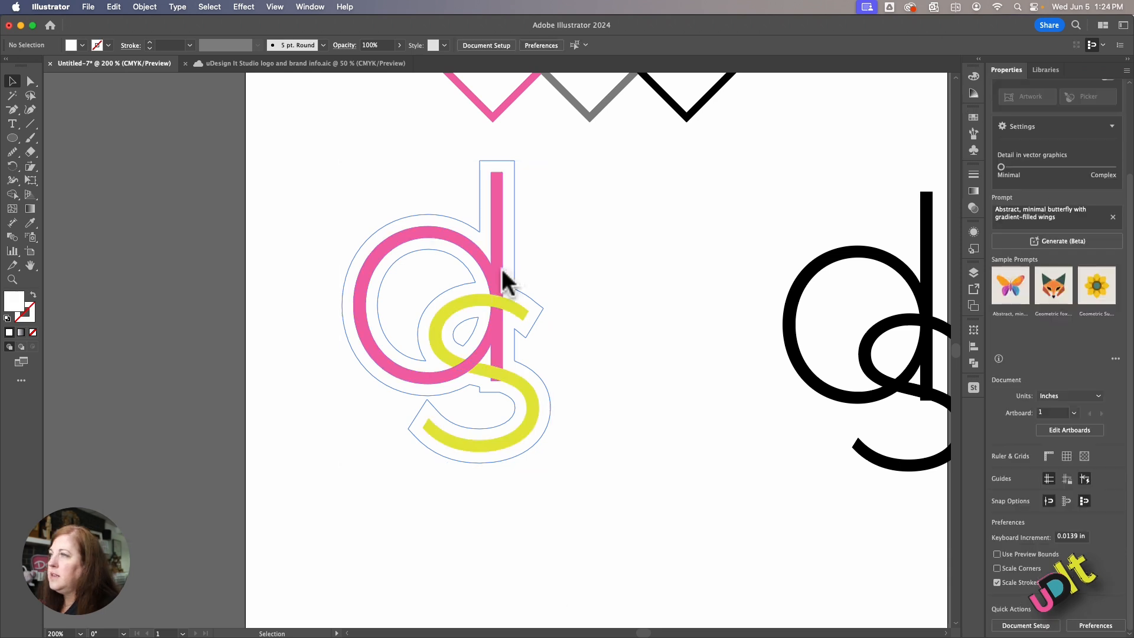
{"action": "left_click", "coordinate": [503, 273]}
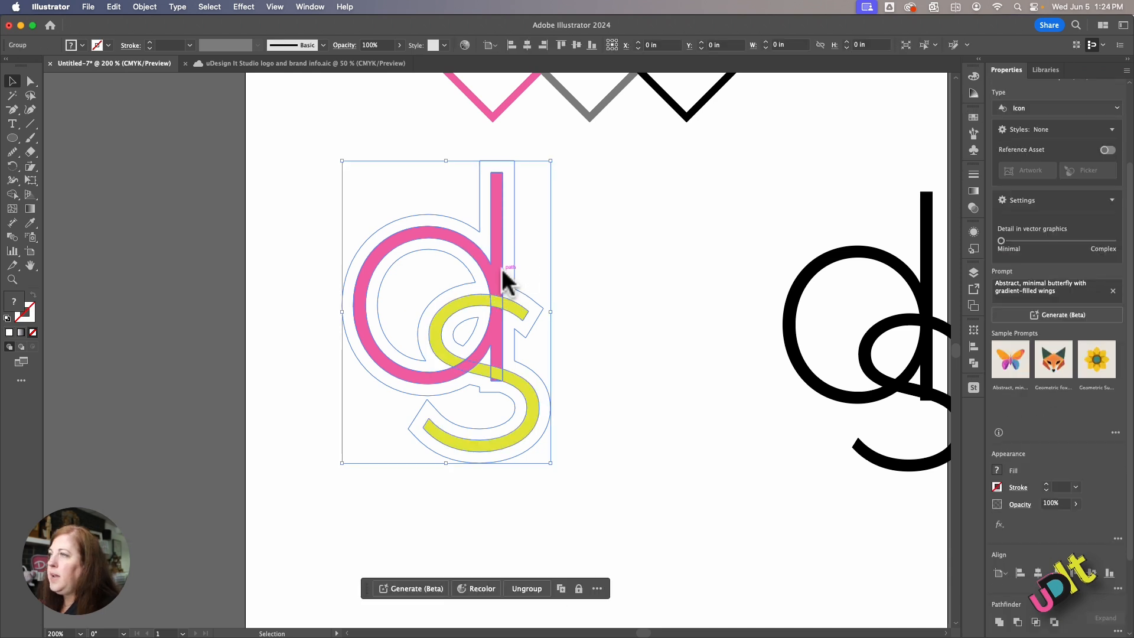
Add the grouped monogram to the Asset Export collection as a single asset
{"action": "left_click", "coordinate": [972, 288]}
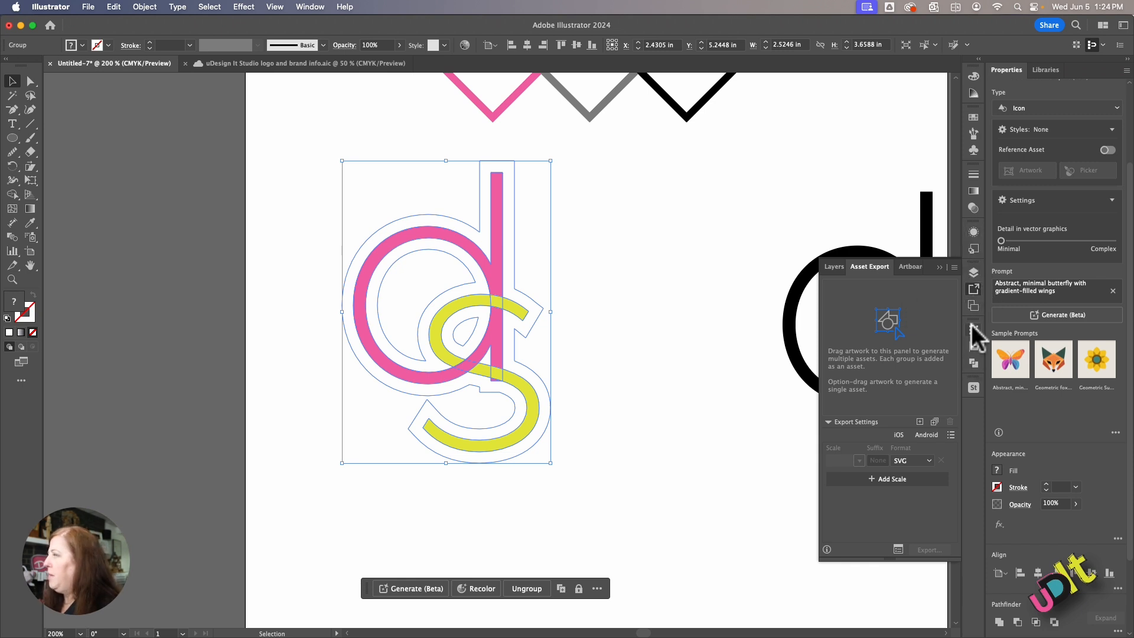
{"action": "left_click", "coordinate": [310, 7]}
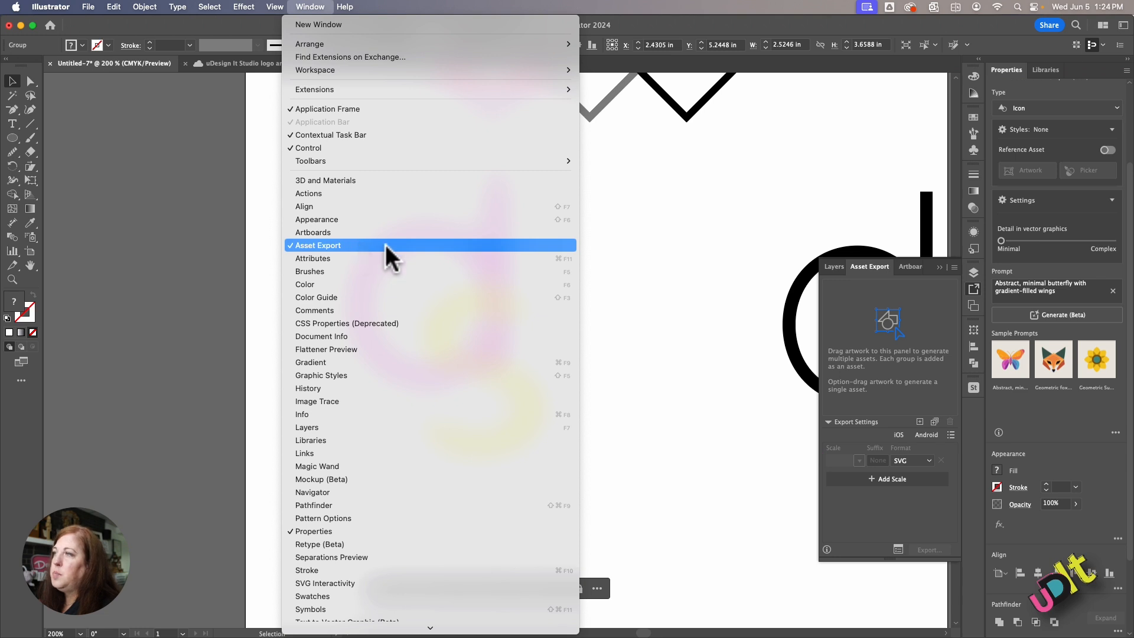
{"action": "left_click", "coordinate": [843, 293]}
{"action": "left_click_drag", "start_coordinate": [487, 280], "coordinate": [848, 285]}
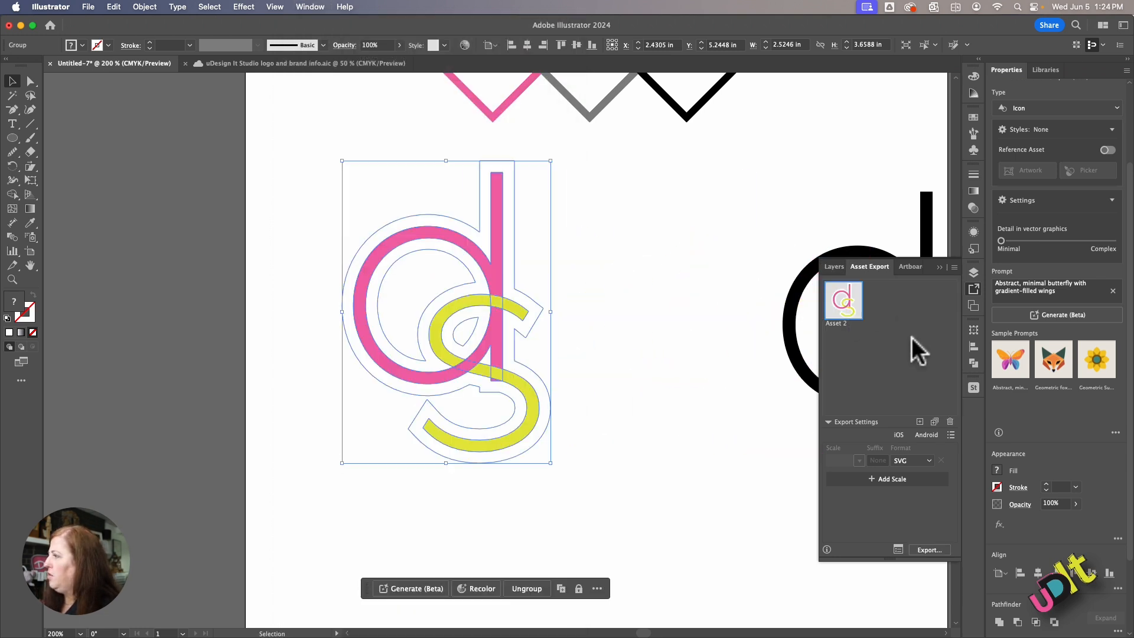
Set the asset's export format to PNG at 2x, name it "ds monogram" and export it
{"action": "left_click", "coordinate": [930, 459]}
{"action": "left_click", "coordinate": [930, 475]}
{"action": "double_click", "coordinate": [841, 324]}
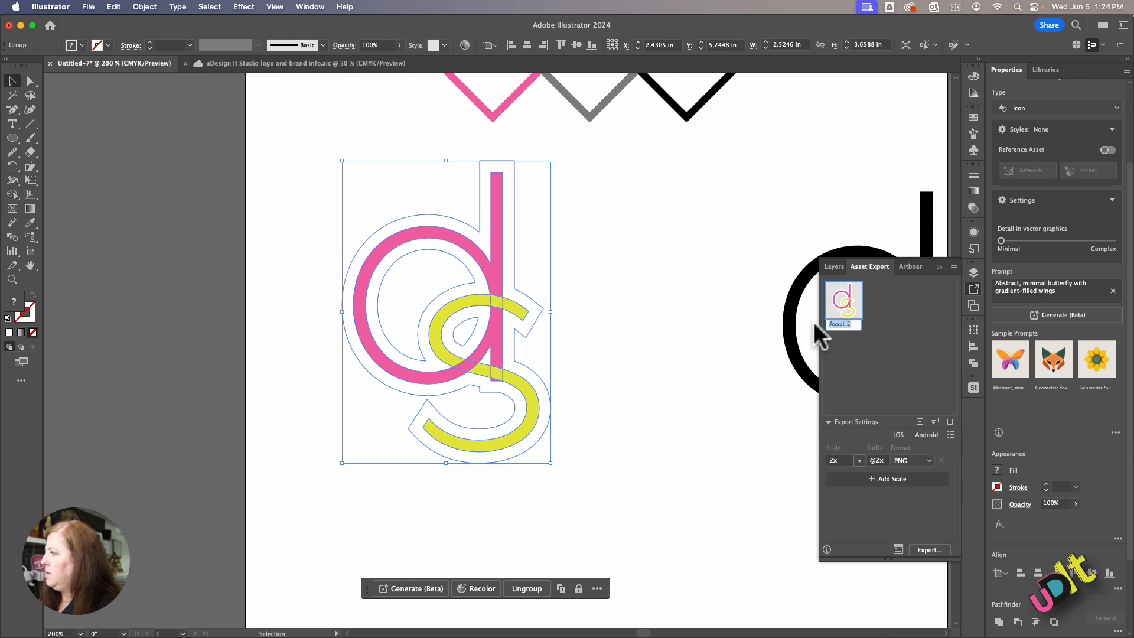
{"action": "type", "text": "ds"}
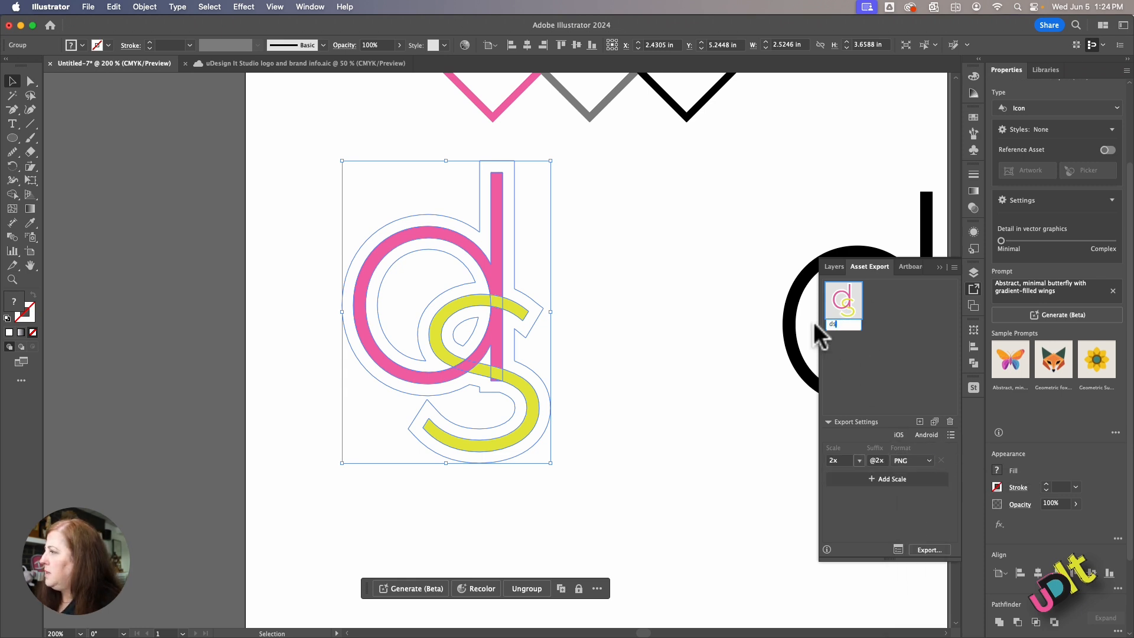
{"action": "type", "text": " monogram"}
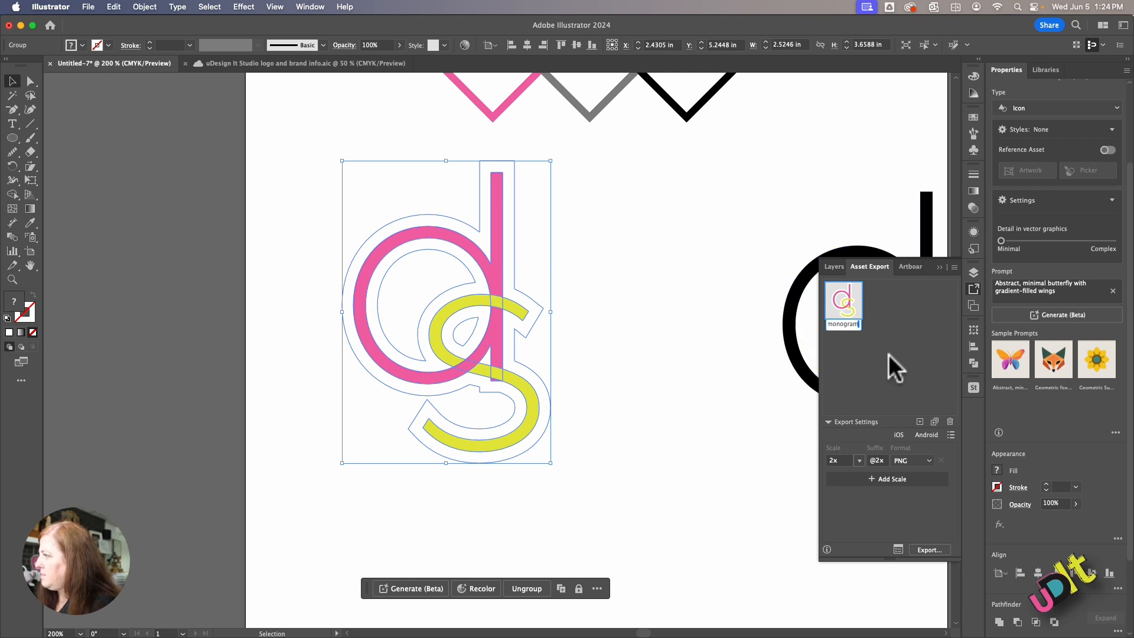
{"action": "key", "text": "Return"}
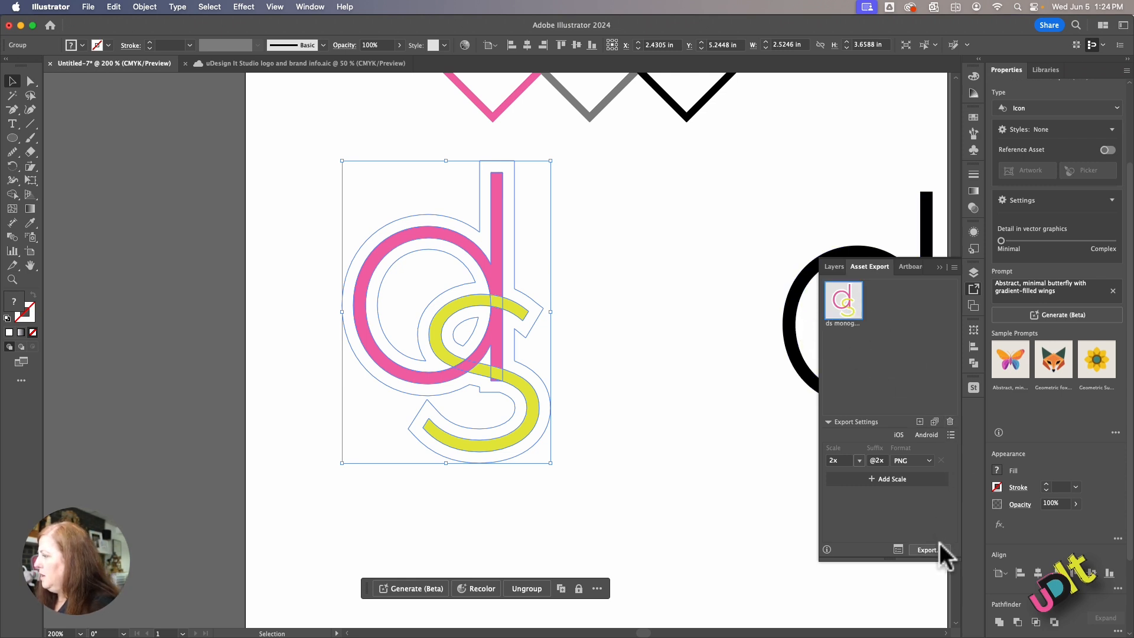
{"action": "left_click", "coordinate": [602, 226]}
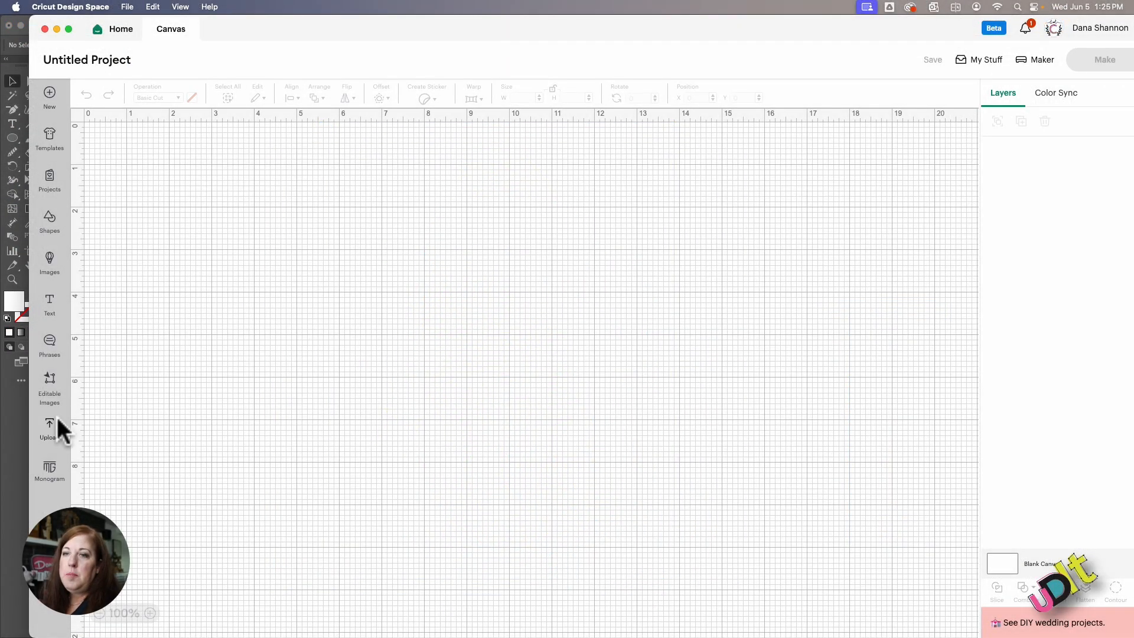
{"action": "left_click", "coordinate": [48, 420]}
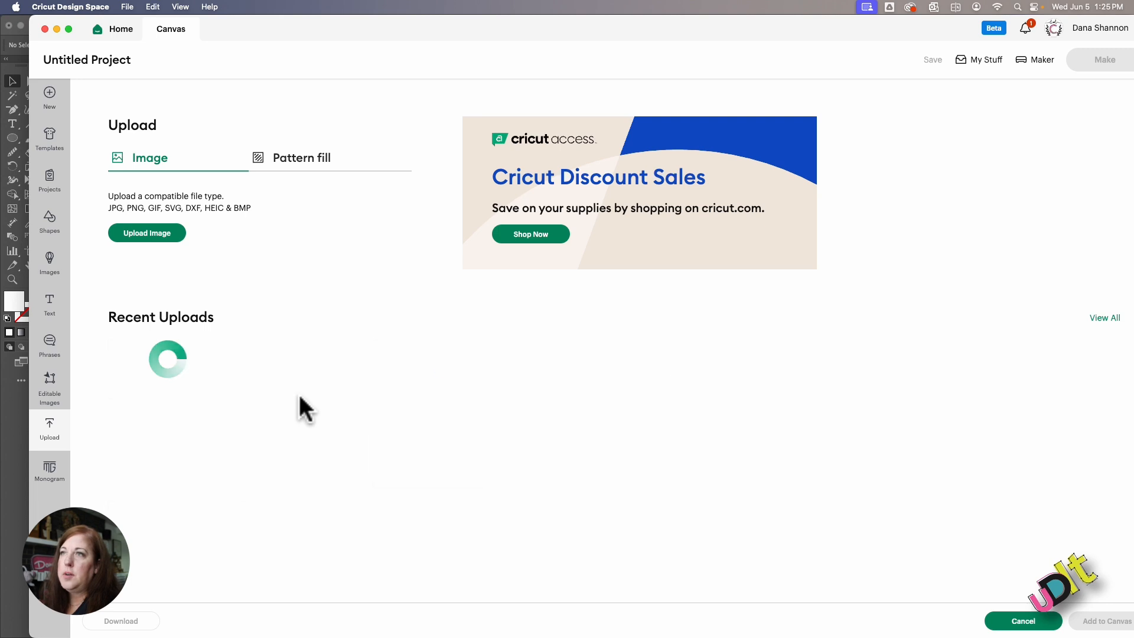
{"action": "left_click", "coordinate": [171, 231]}
{"action": "left_click", "coordinate": [641, 368]}
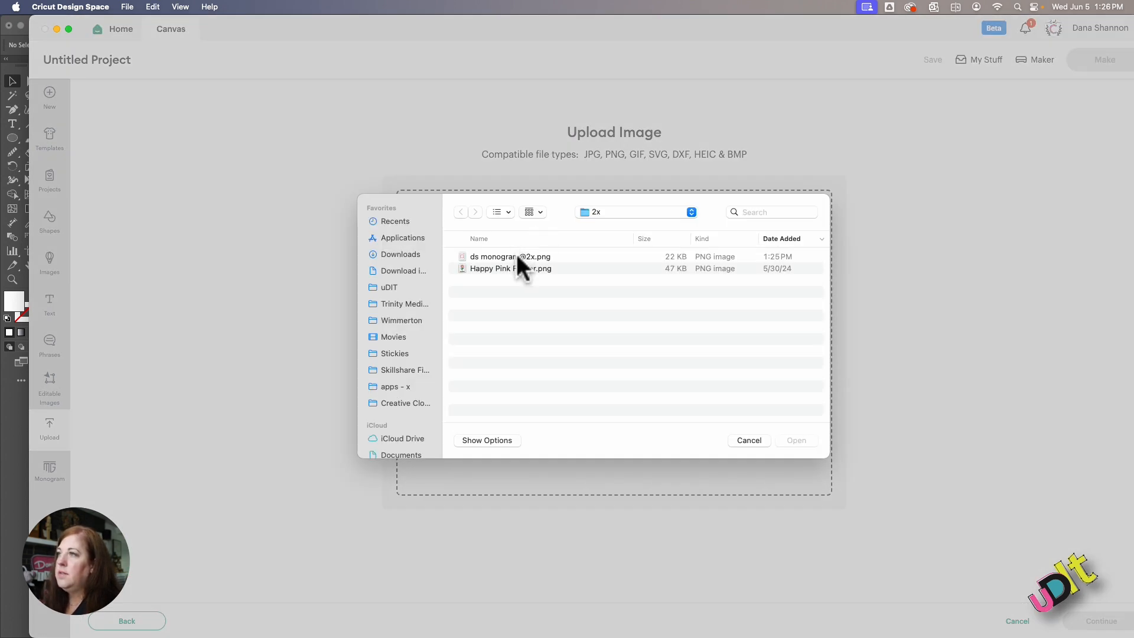
{"action": "left_click", "coordinate": [516, 255]}
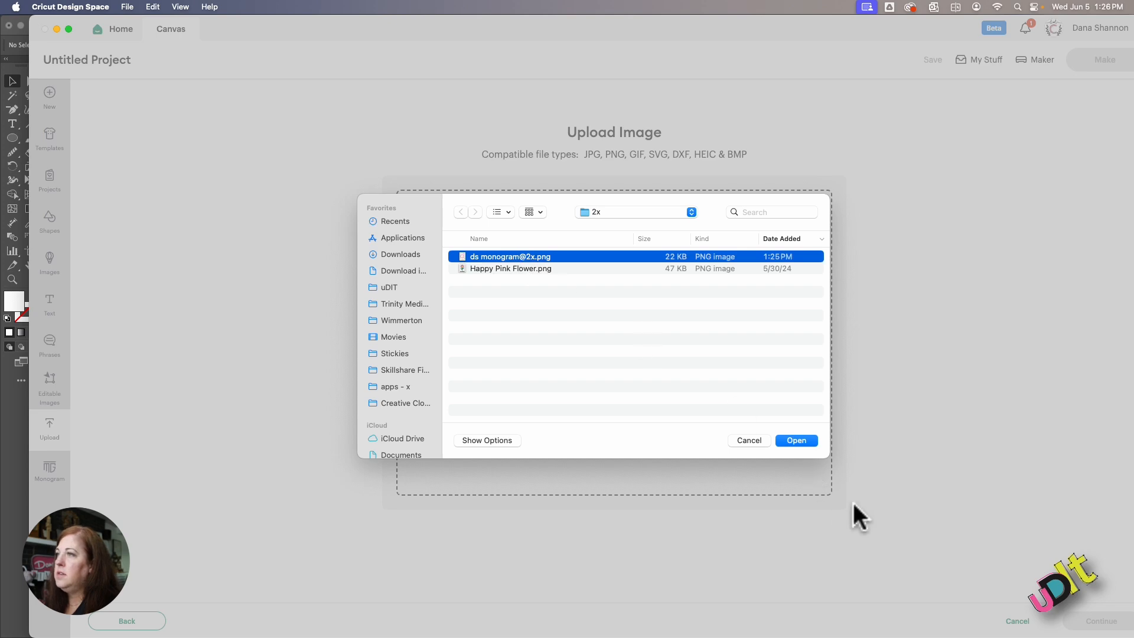
{"action": "left_click", "coordinate": [804, 441]}
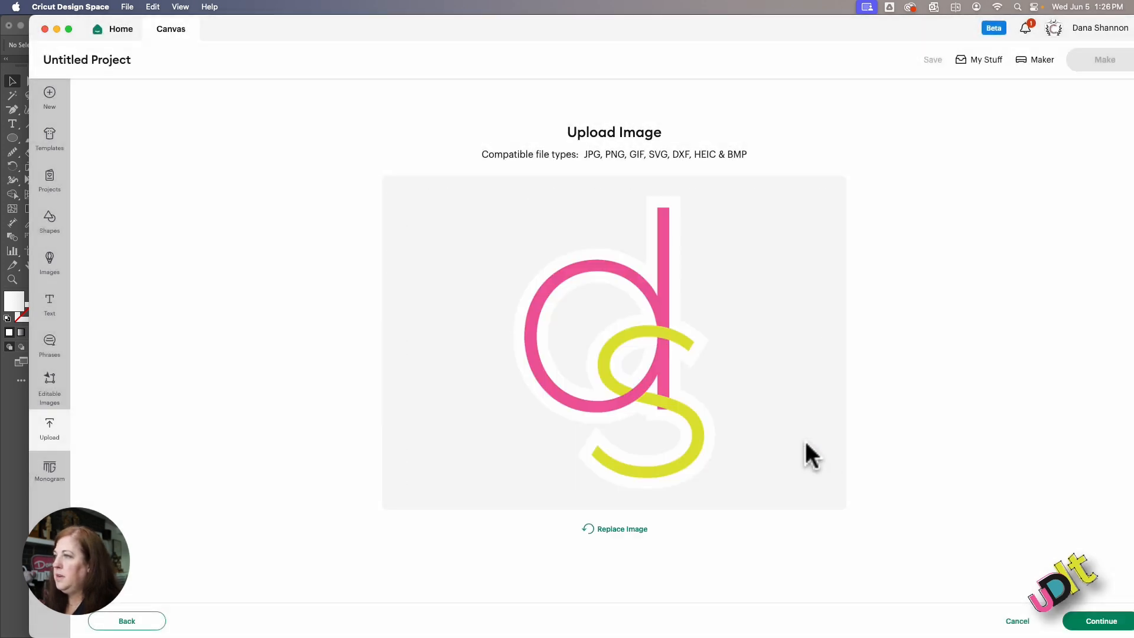
Keep the image background unmodified, convert the upload to a Flat Graphic and finish uploading it as "ds monogram@2x"
{"action": "left_click", "coordinate": [1094, 619]}
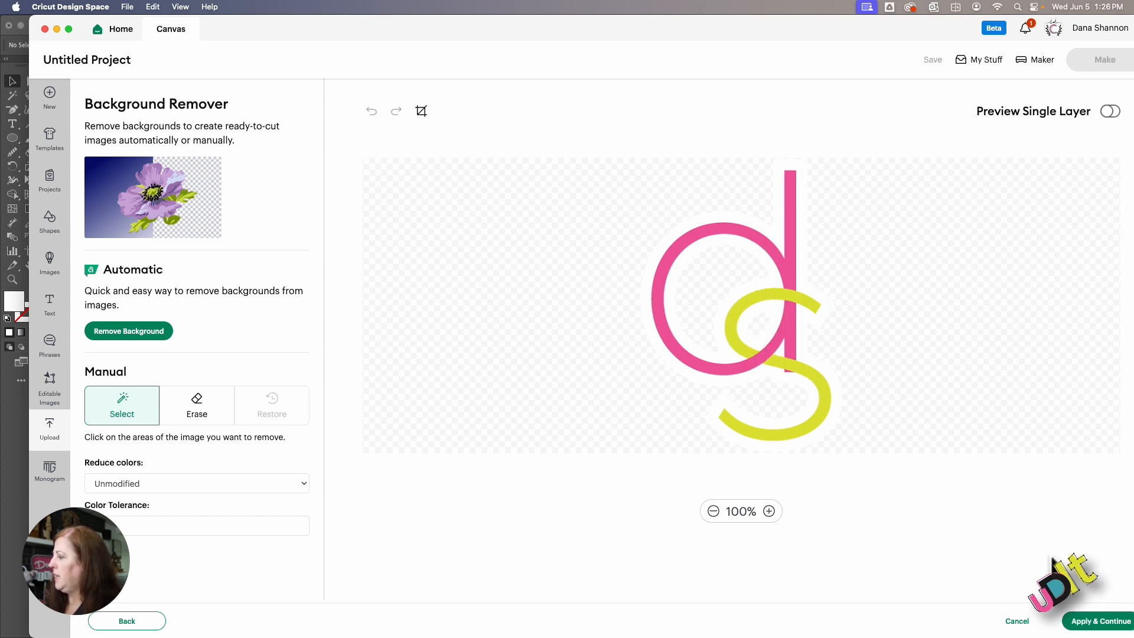
{"action": "left_click", "coordinate": [1100, 622]}
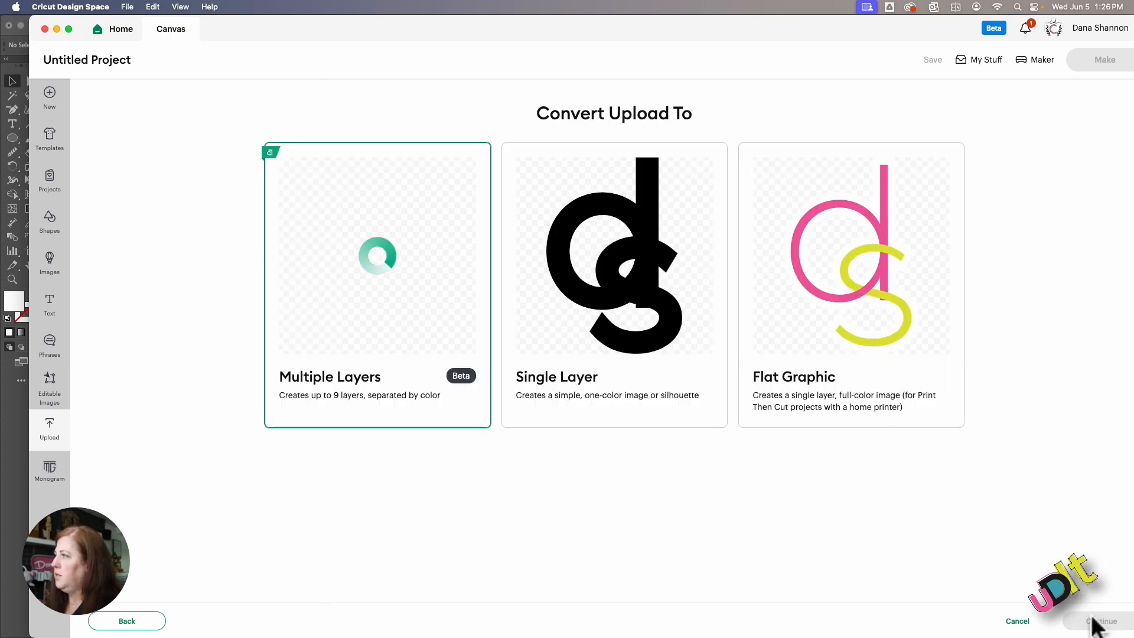
{"action": "left_click", "coordinate": [861, 330]}
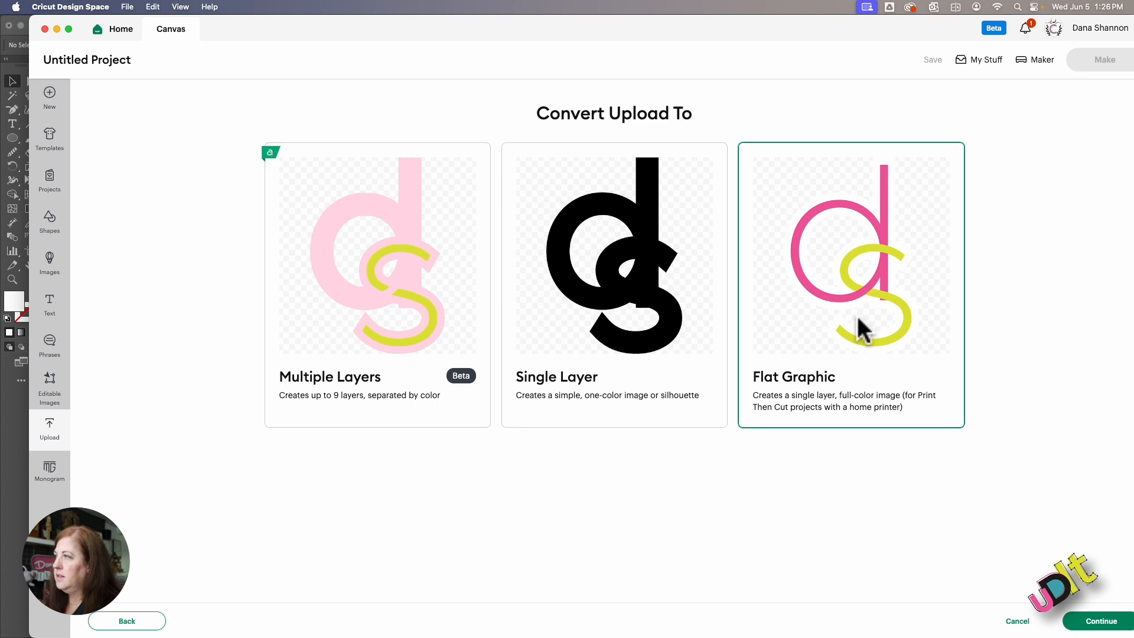
{"action": "left_click", "coordinate": [1096, 621]}
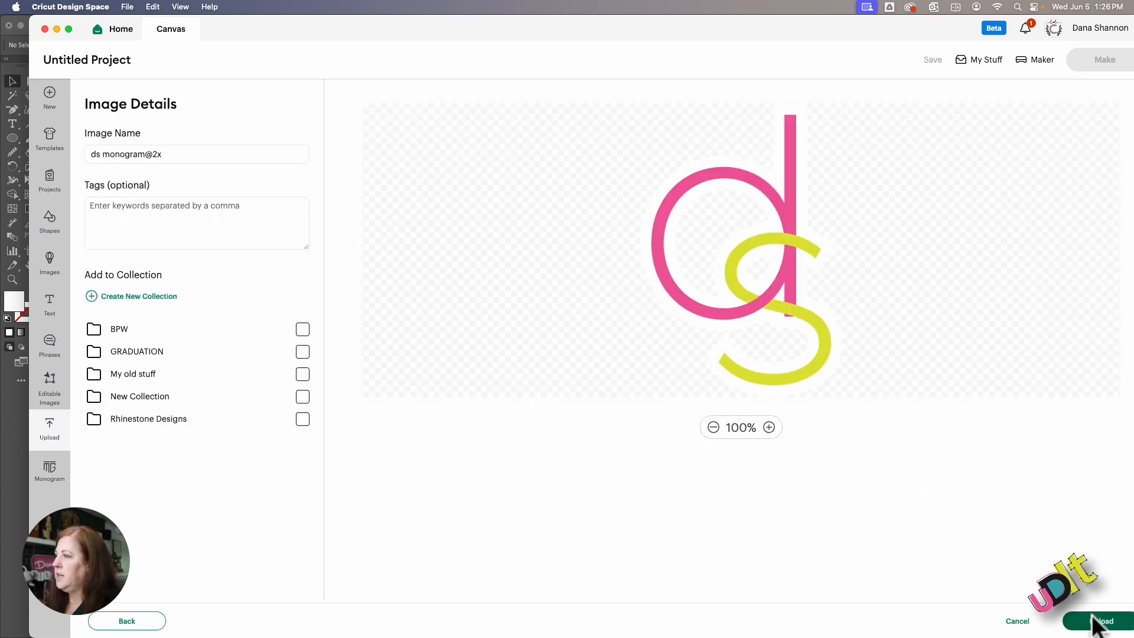
{"action": "left_click", "coordinate": [1097, 621]}
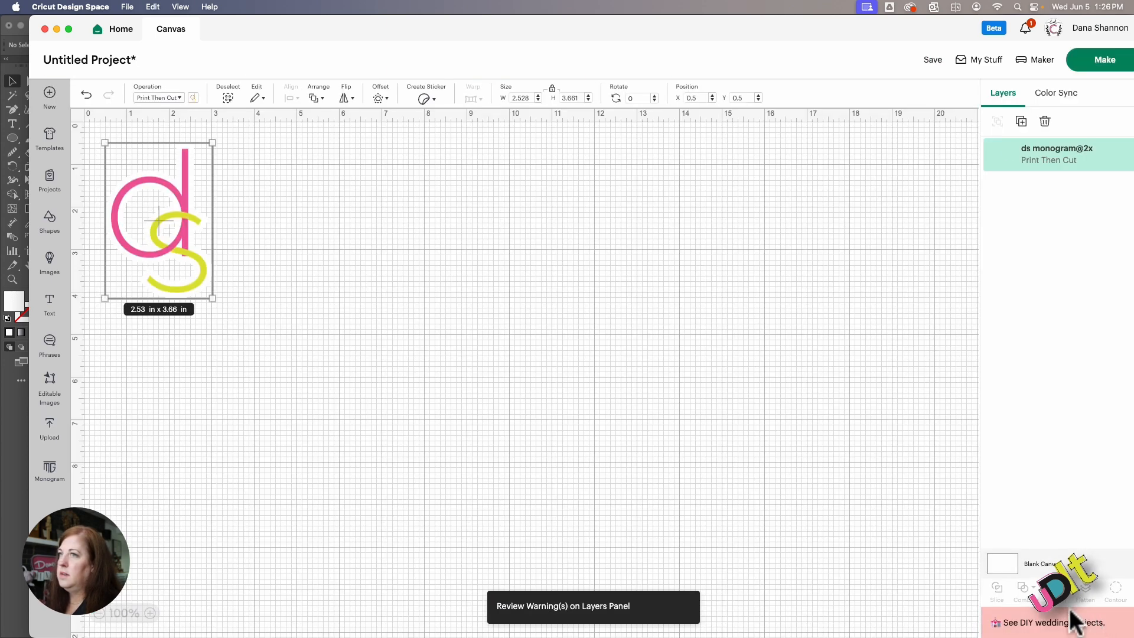
Move the monogram to about X 2.08, Y 1 and scale it proportionally to about 2.25 by 3.26 in
{"action": "left_click_drag", "start_coordinate": [172, 247], "coordinate": [246, 263]}
{"action": "left_click", "coordinate": [365, 324]}
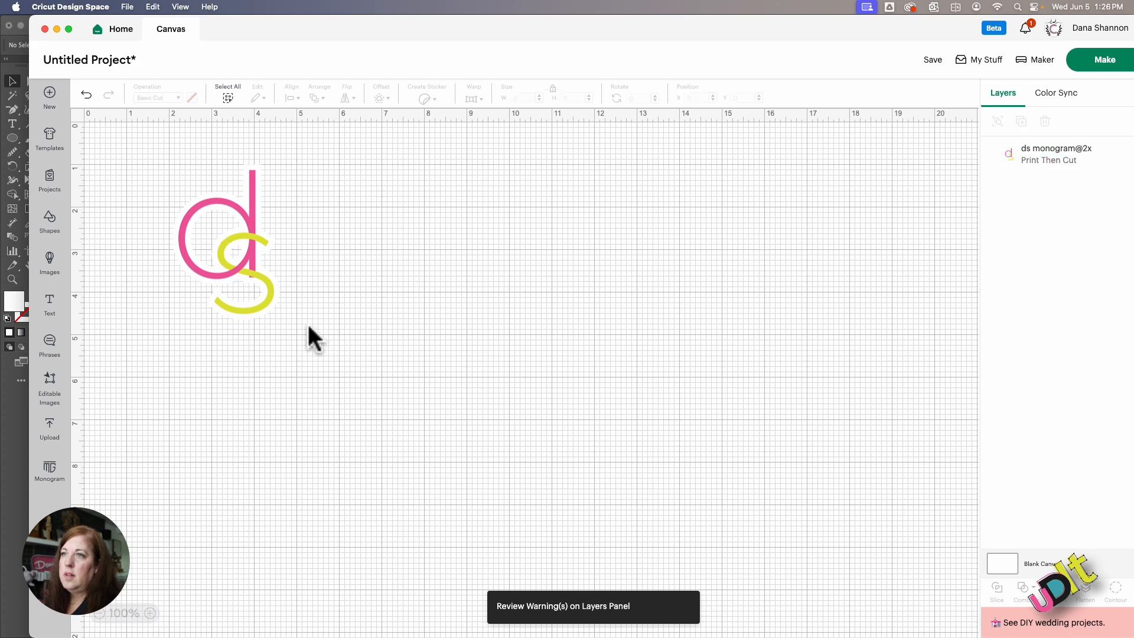
{"action": "left_click", "coordinate": [269, 307]}
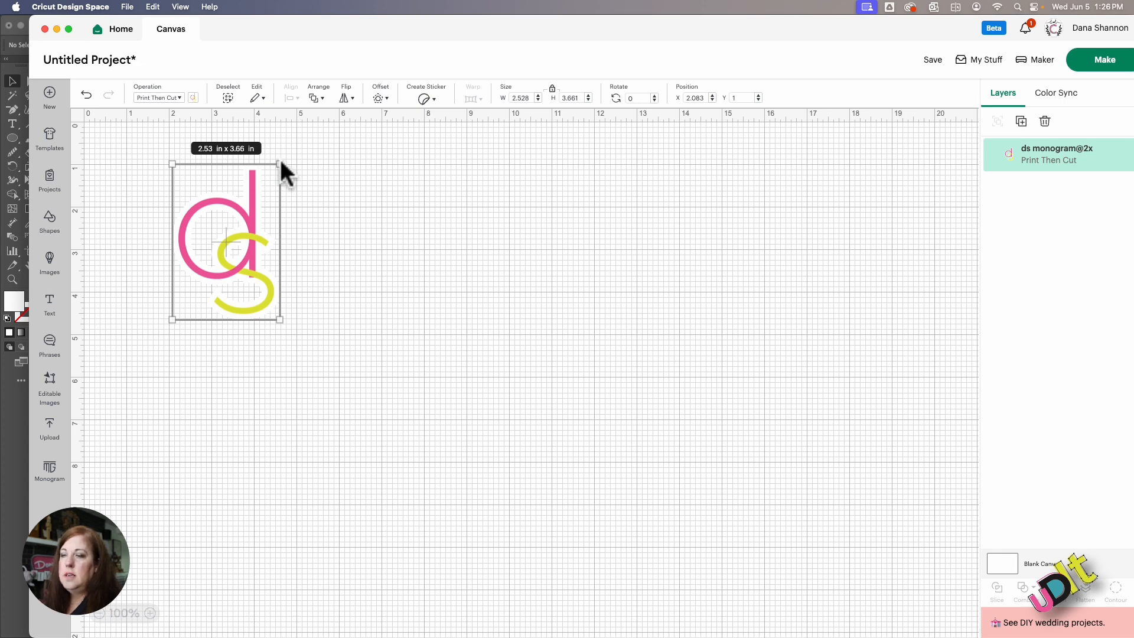
{"action": "left_click_drag", "start_coordinate": [280, 161], "coordinate": [266, 177]}
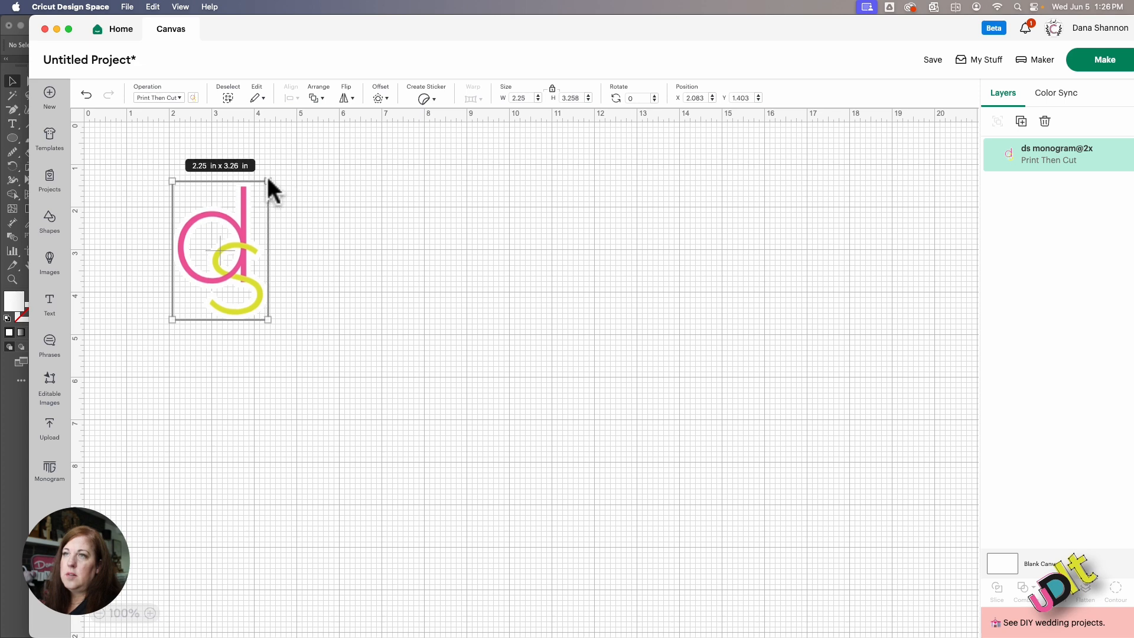
{"action": "left_click", "coordinate": [300, 194]}
Duplicate the resized monogram into a row of eight side by side near the top of the canvas
{"action": "left_click_drag", "start_coordinate": [235, 218], "coordinate": [411, 182]}
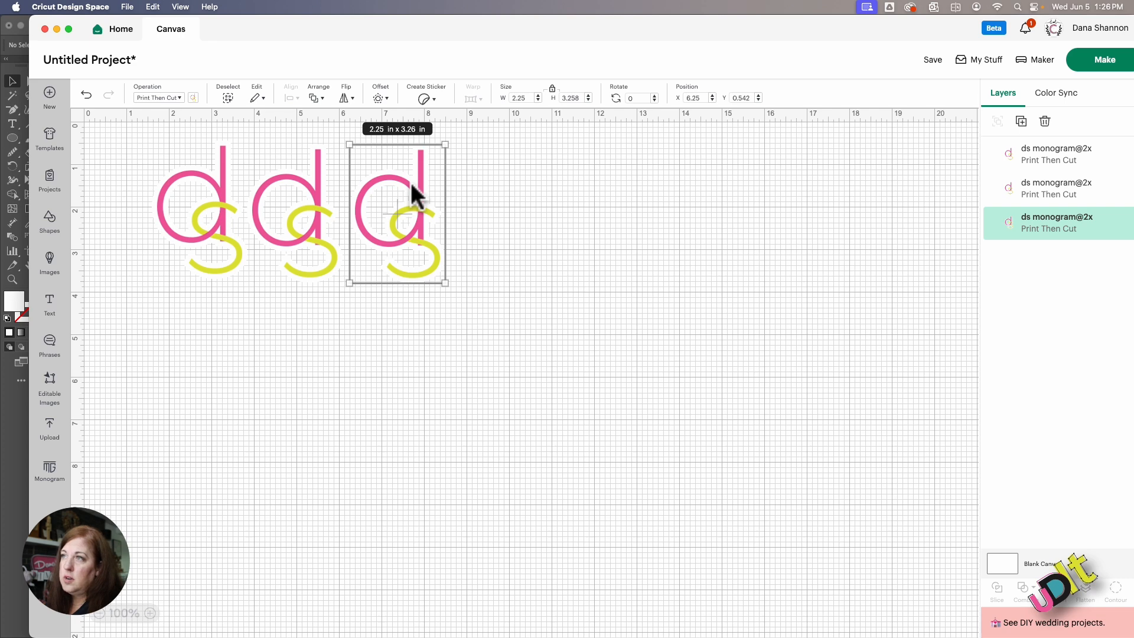
{"action": "left_click_drag", "start_coordinate": [410, 182], "coordinate": [505, 181]}
{"action": "left_click_drag", "start_coordinate": [505, 181], "coordinate": [603, 183], "text": "alt"}
{"action": "left_click_drag", "start_coordinate": [603, 183], "coordinate": [876, 194]}
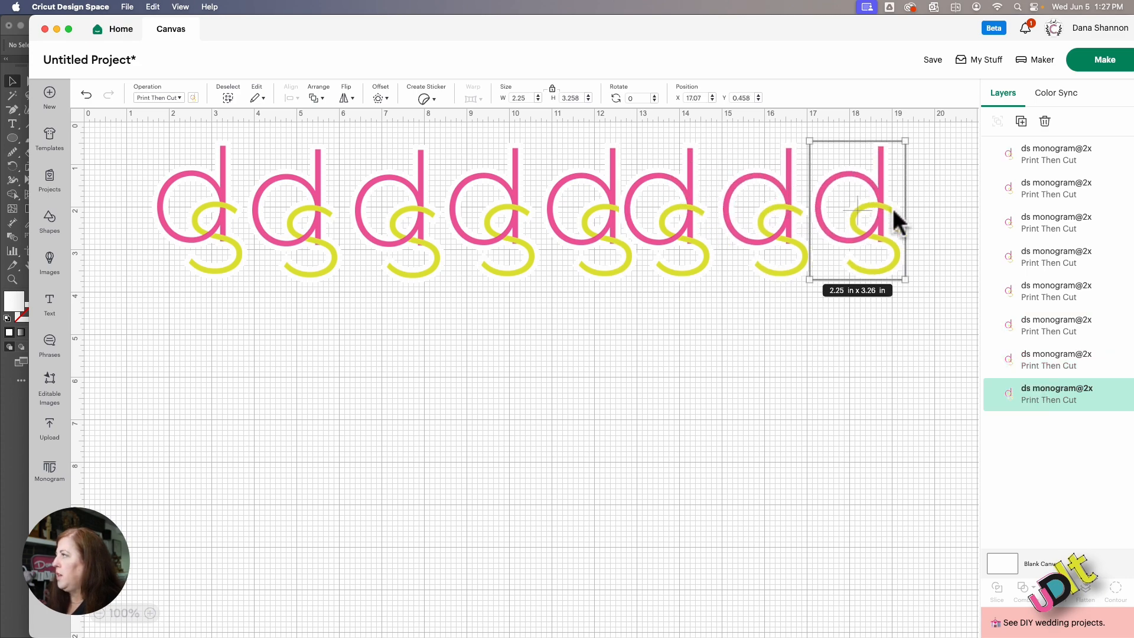
Save the project under the title "DS Monogram" without adding it to a collection
{"action": "left_click", "coordinate": [1104, 61]}
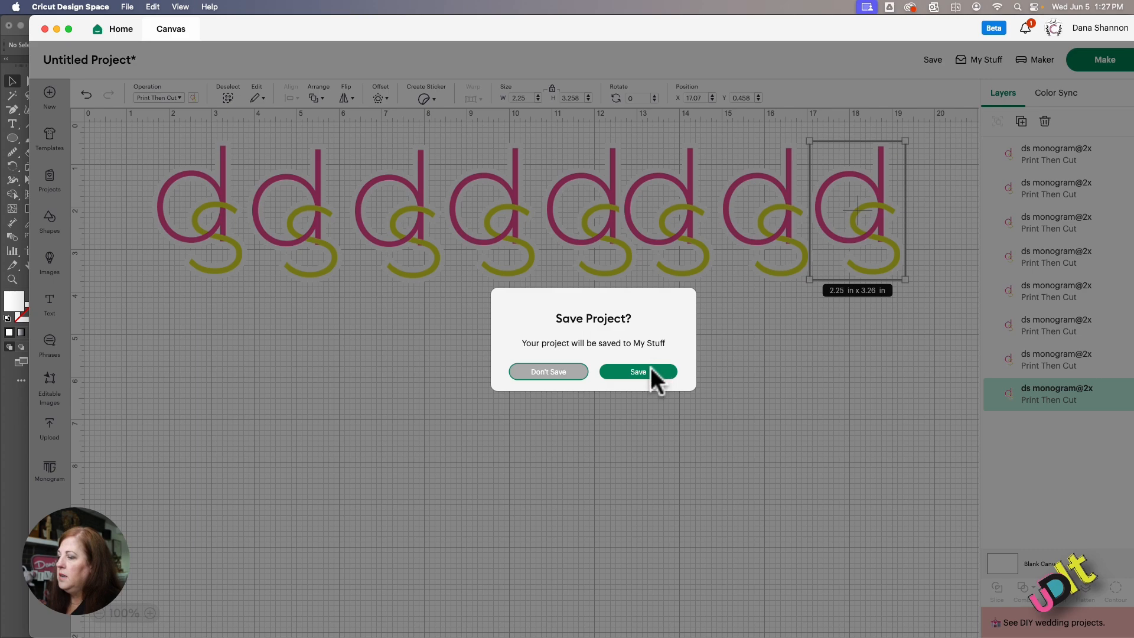
{"action": "left_click", "coordinate": [650, 367]}
{"action": "left_click", "coordinate": [476, 102]}
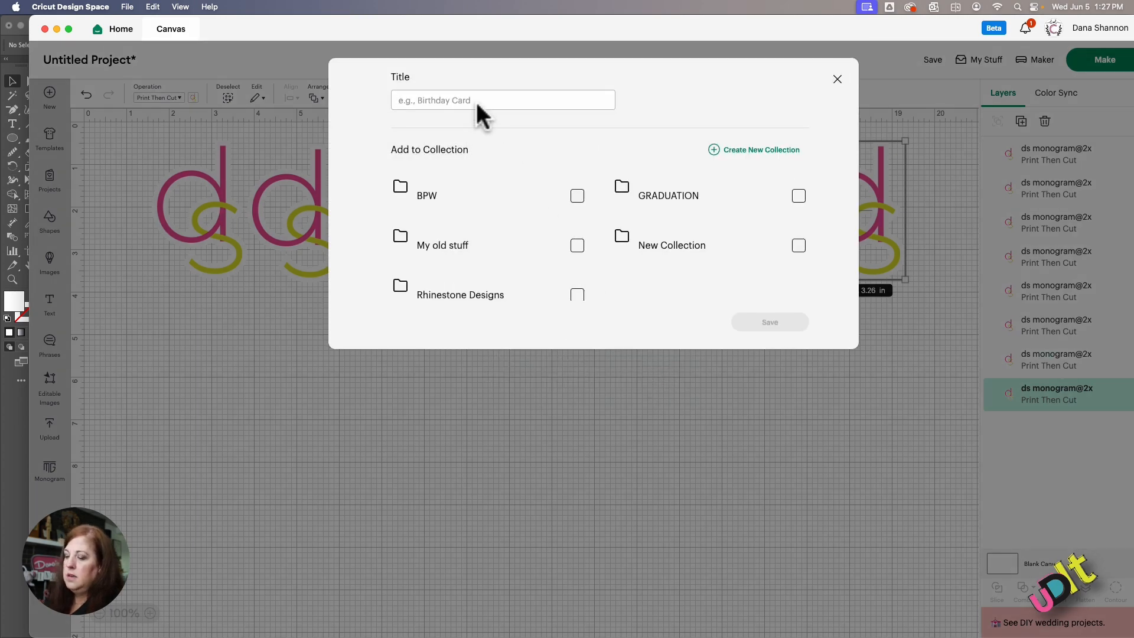
{"action": "type", "text": "DS Monogra"}
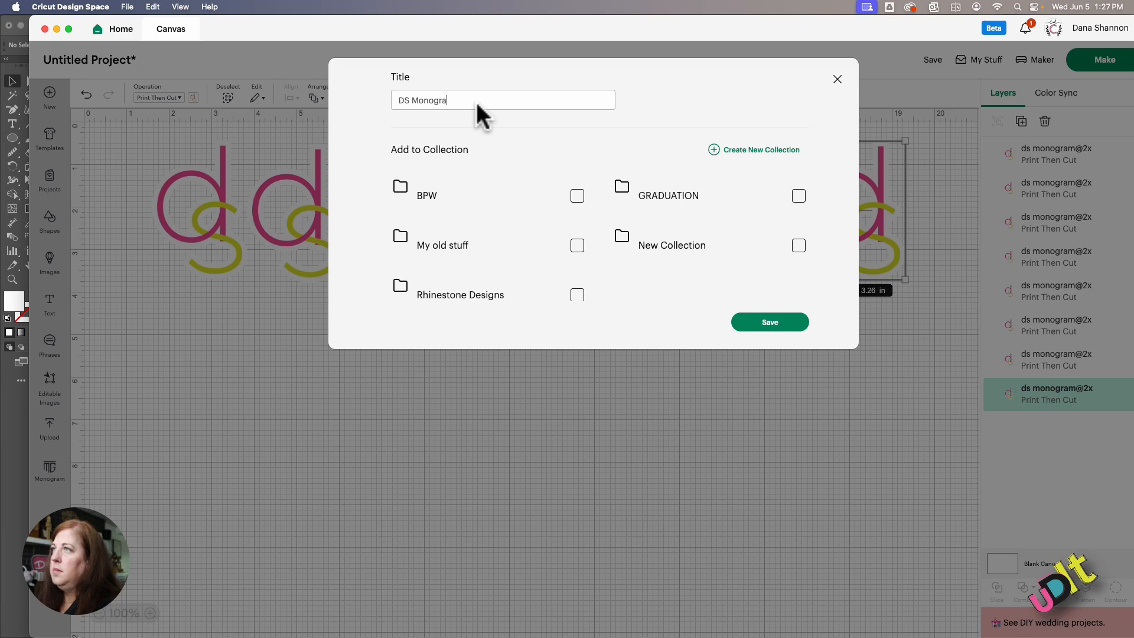
{"action": "left_click", "coordinate": [782, 321]}
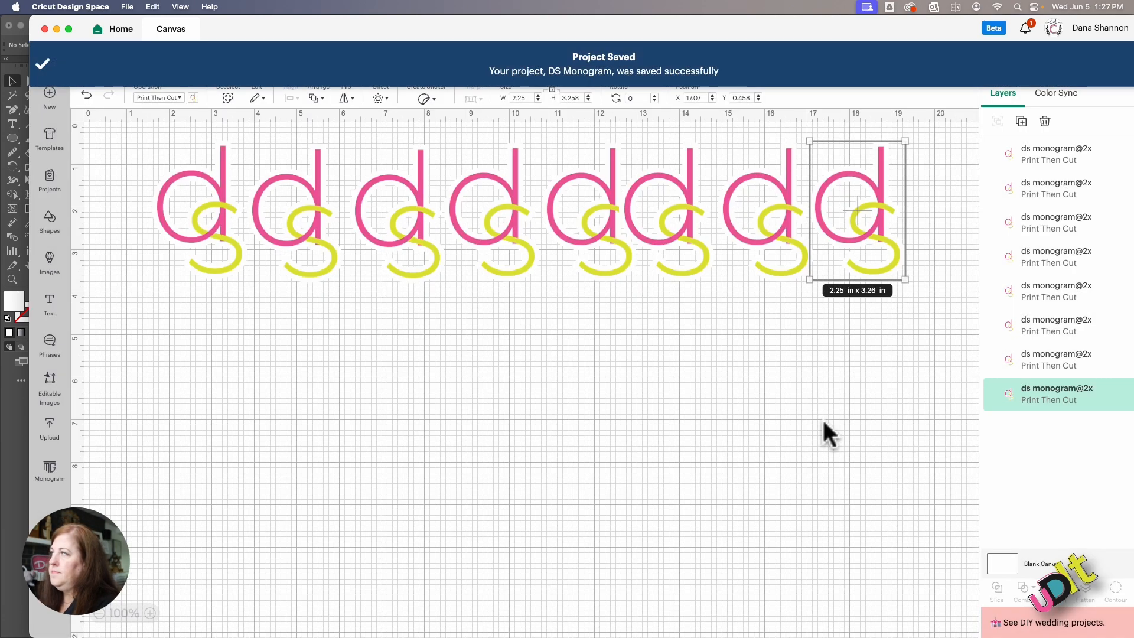
Open the mat preview and rearrange the monograms on the first mat, moving one second-row copy to the end of the top row
{"action": "left_click", "coordinate": [1104, 59]}
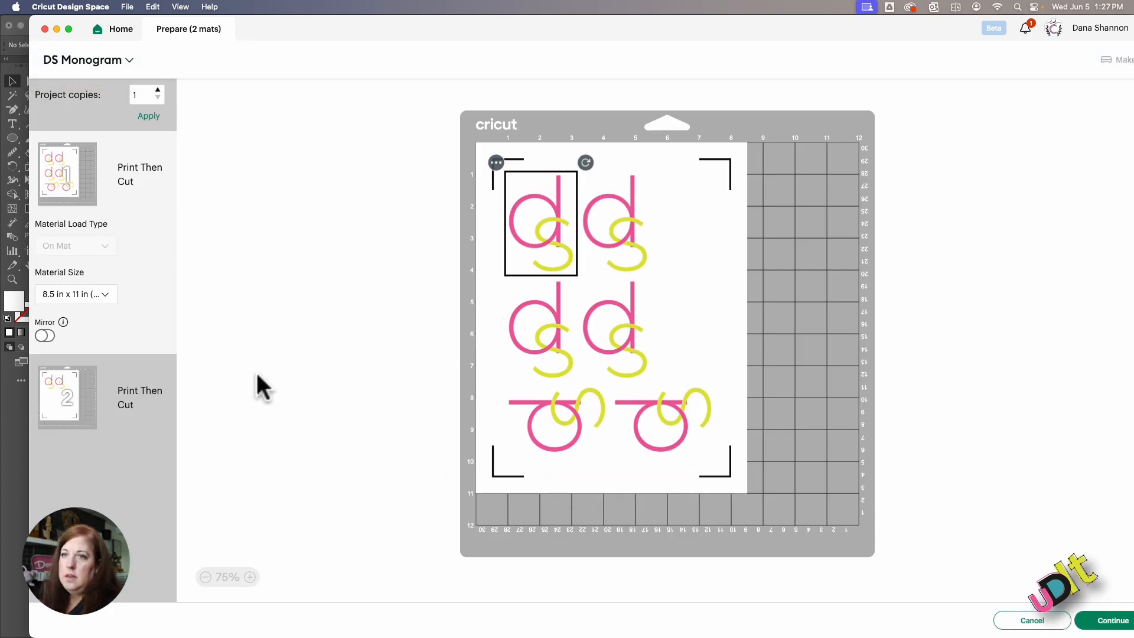
{"action": "left_click", "coordinate": [635, 255]}
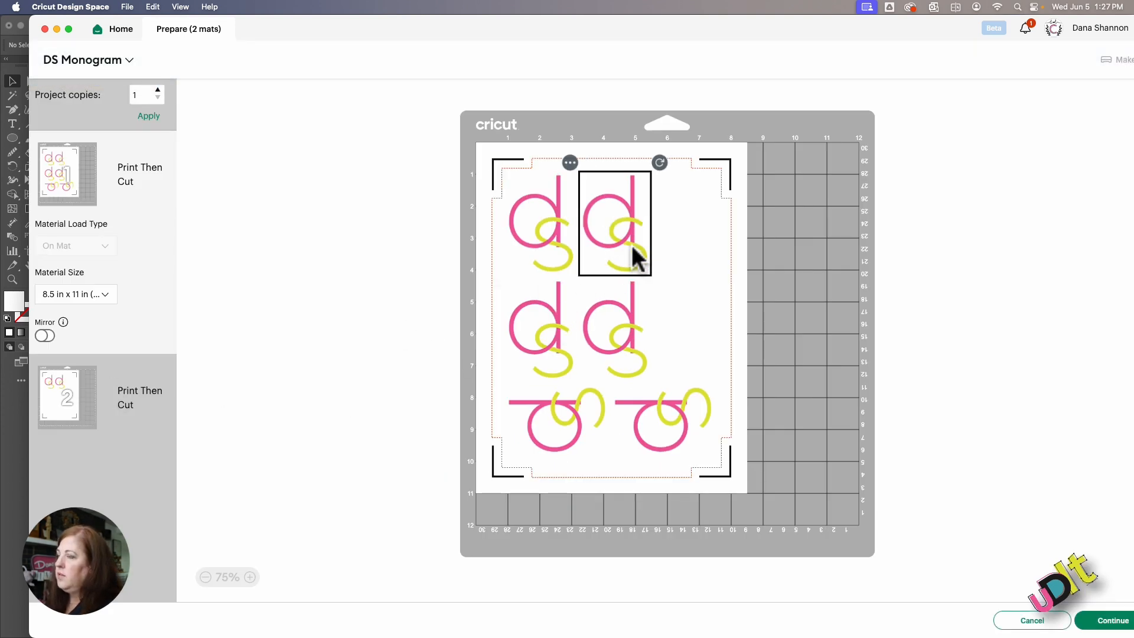
{"action": "left_click_drag", "start_coordinate": [630, 331], "coordinate": [701, 217]}
{"action": "left_click_drag", "start_coordinate": [567, 410], "coordinate": [582, 436]}
{"action": "left_click_drag", "start_coordinate": [673, 440], "coordinate": [673, 438]}
Move one monogram from the second mat to the first and place it in the middle of the second row
{"action": "left_click", "coordinate": [84, 385]}
{"action": "left_click", "coordinate": [453, 197]}
{"action": "left_click", "coordinate": [807, 258]}
{"action": "mouse_move", "coordinate": [632, 242]}
{"action": "left_mouse_down"}
{"action": "mouse_move", "coordinate": [632, 352]}
{"action": "mouse_move", "coordinate": [631, 249]}
{"action": "left_mouse_up"}
{"action": "left_click_drag", "start_coordinate": [552, 247], "coordinate": [630, 359]}
{"action": "left_click_drag", "start_coordinate": [574, 446], "coordinate": [566, 440]}
{"action": "left_click_drag", "start_coordinate": [653, 450], "coordinate": [650, 445]}
Move the remaining monogram from the second mat to the first and place it at the end of the second row
{"action": "left_click", "coordinate": [75, 391]}
{"action": "left_click", "coordinate": [570, 162]}
{"action": "left_click", "coordinate": [596, 190]}
{"action": "left_click", "coordinate": [443, 172]}
{"action": "left_click", "coordinate": [807, 258]}
{"action": "left_click_drag", "start_coordinate": [542, 240], "coordinate": [701, 364]}
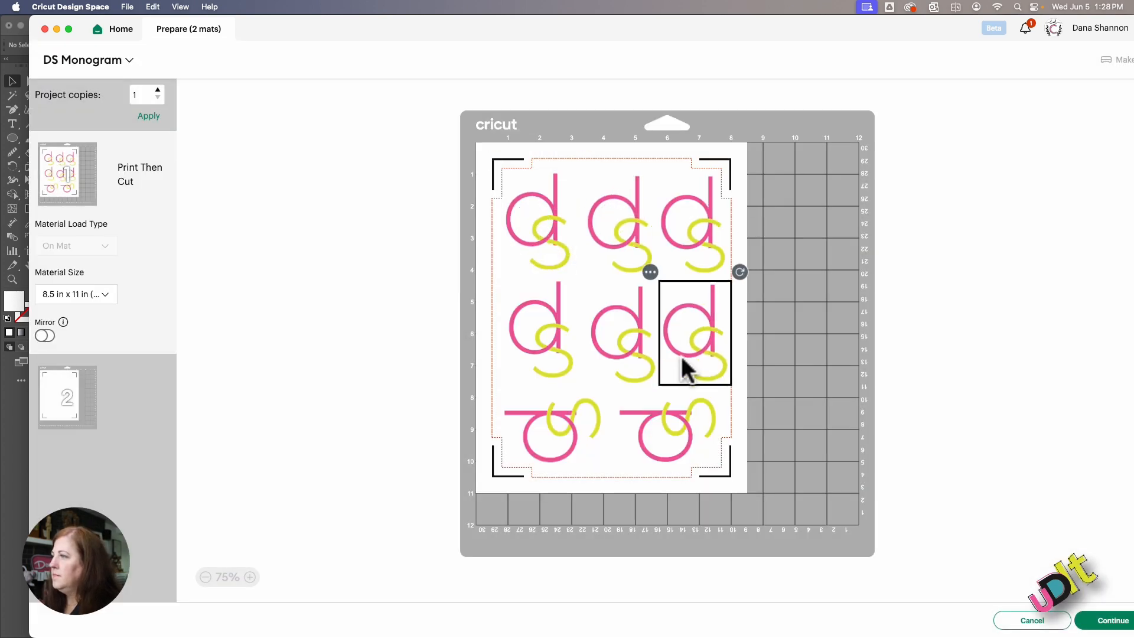
{"action": "left_click", "coordinate": [620, 353]}
{"action": "left_click", "coordinate": [946, 448]}
Continue to the print setup, turn off Add Bleed, turn on Use System Dialog and send the sheet to print
{"action": "left_click", "coordinate": [1110, 622]}
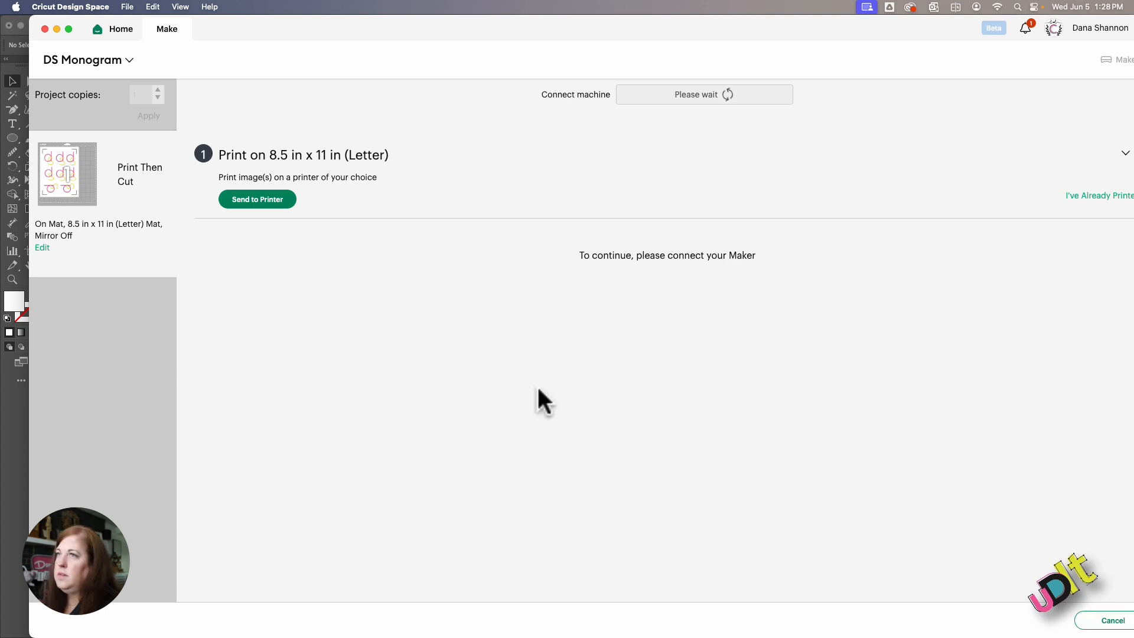
{"action": "left_click", "coordinate": [274, 198]}
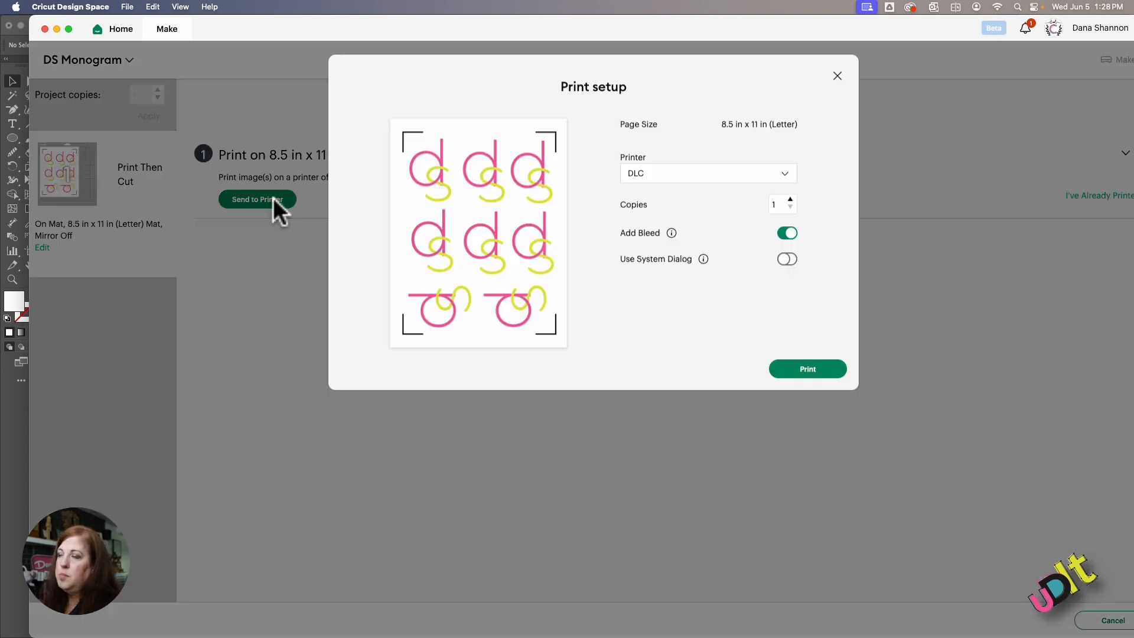
{"action": "left_click", "coordinate": [782, 235]}
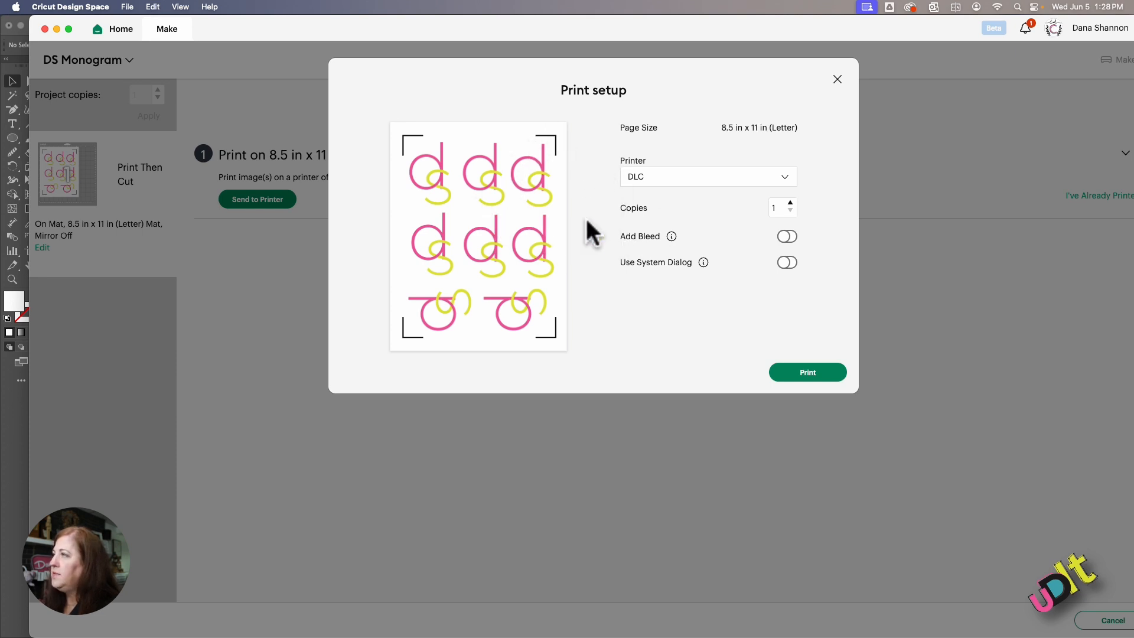
{"action": "left_click", "coordinate": [789, 267]}
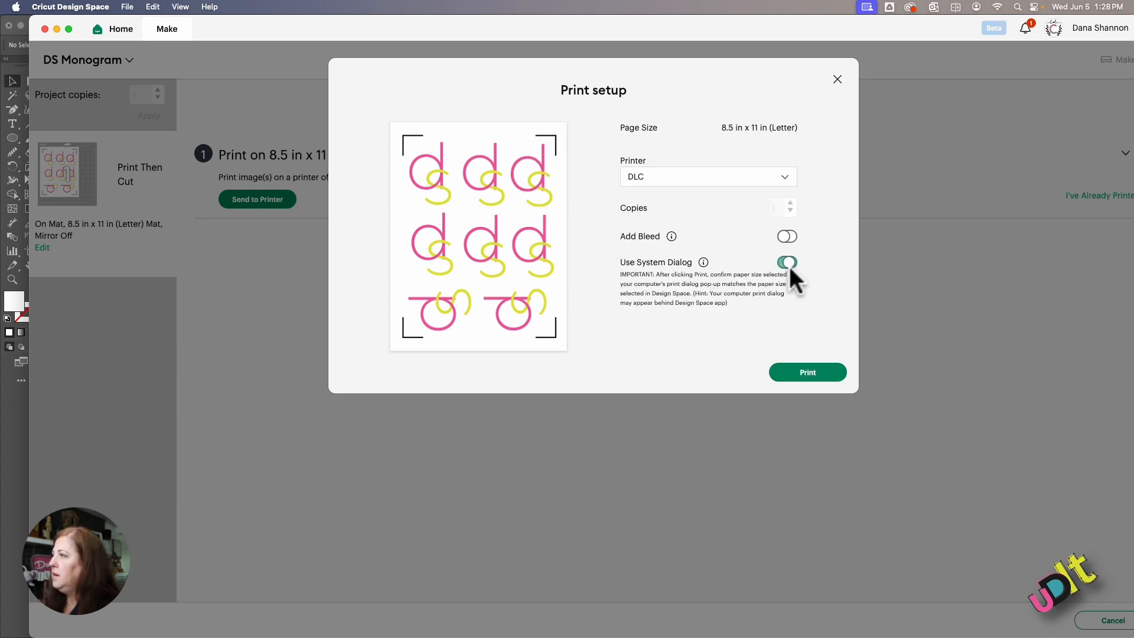
{"action": "left_click", "coordinate": [808, 372]}
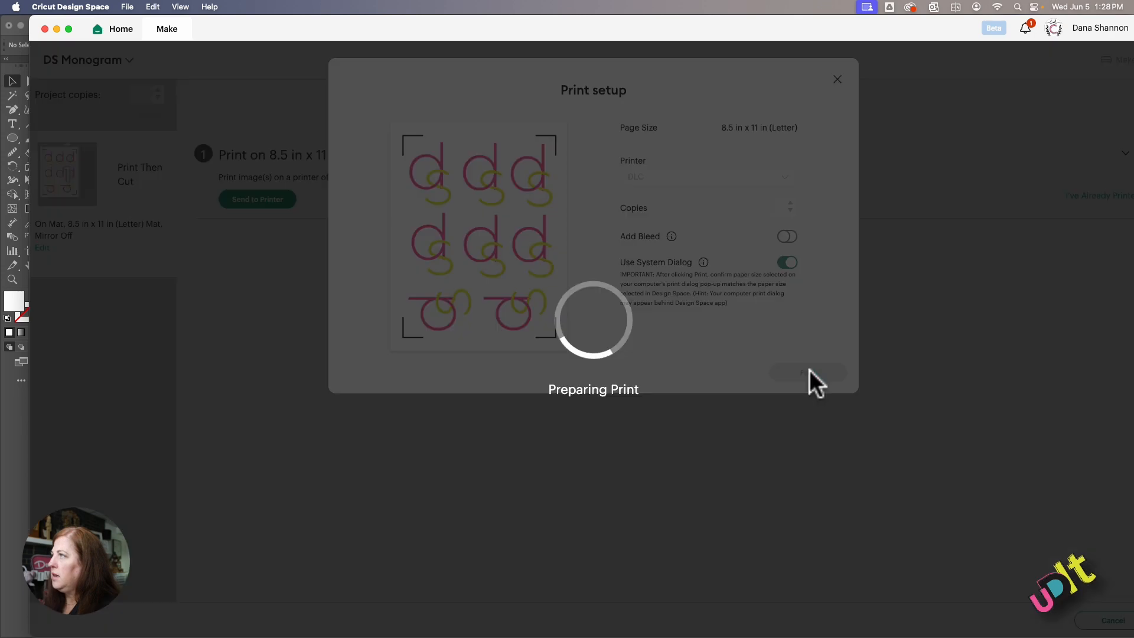
Uncover the system print dialog, set Print Quality to Quality in the print settings and print the sticker sheet
{"action": "left_click_drag", "start_coordinate": [619, 37], "coordinate": [615, 163]}
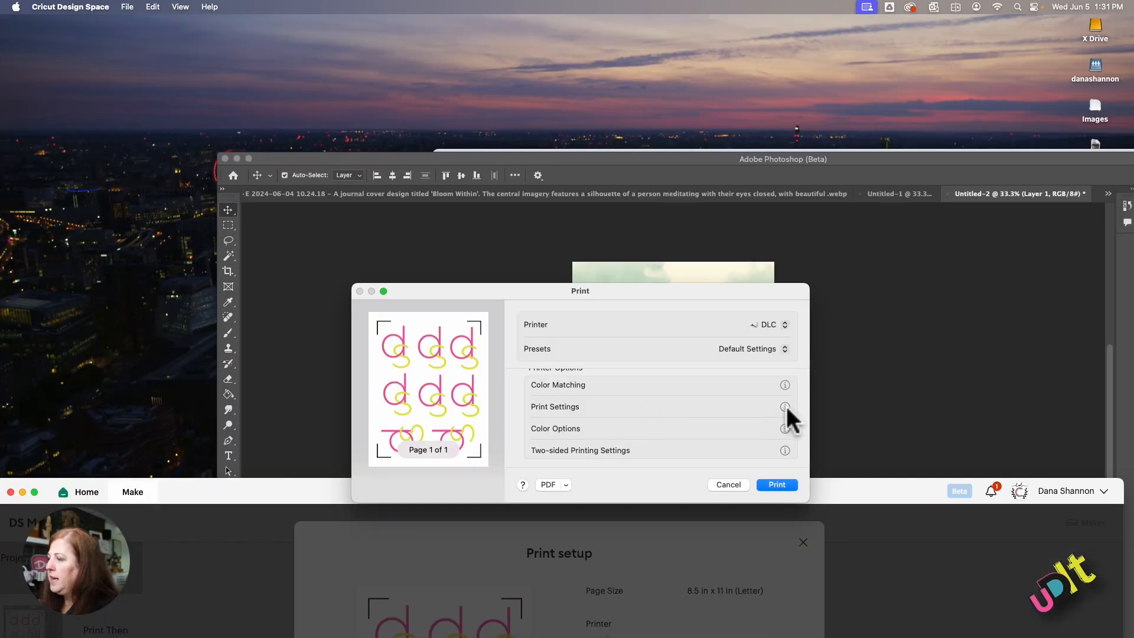
{"action": "left_click", "coordinate": [785, 407]}
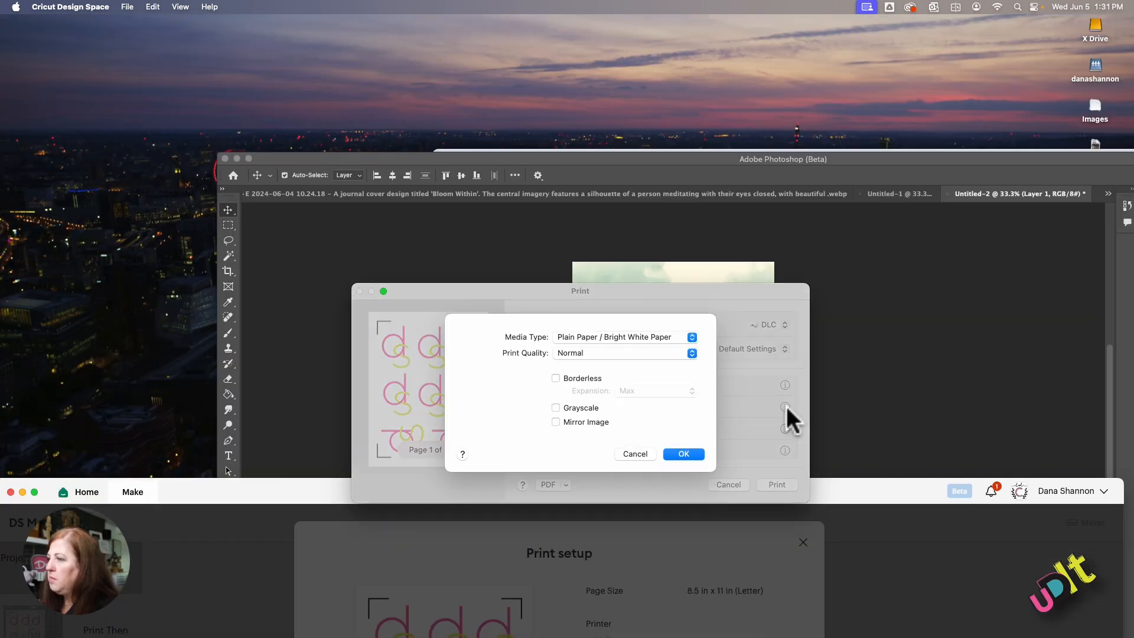
{"action": "left_click", "coordinate": [679, 352]}
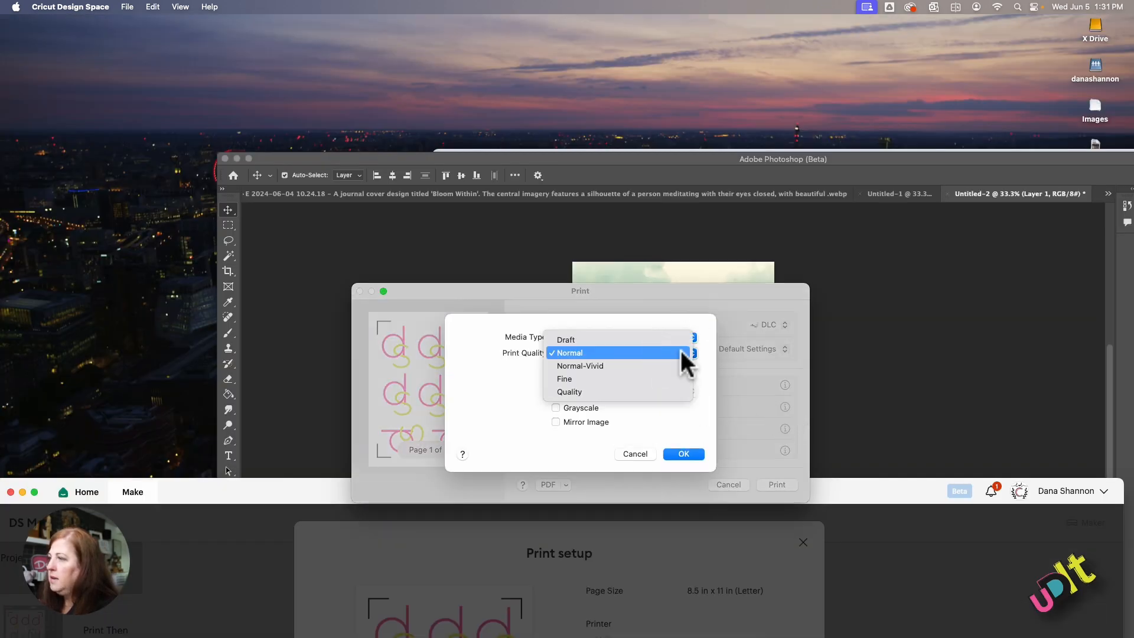
{"action": "left_click", "coordinate": [668, 392]}
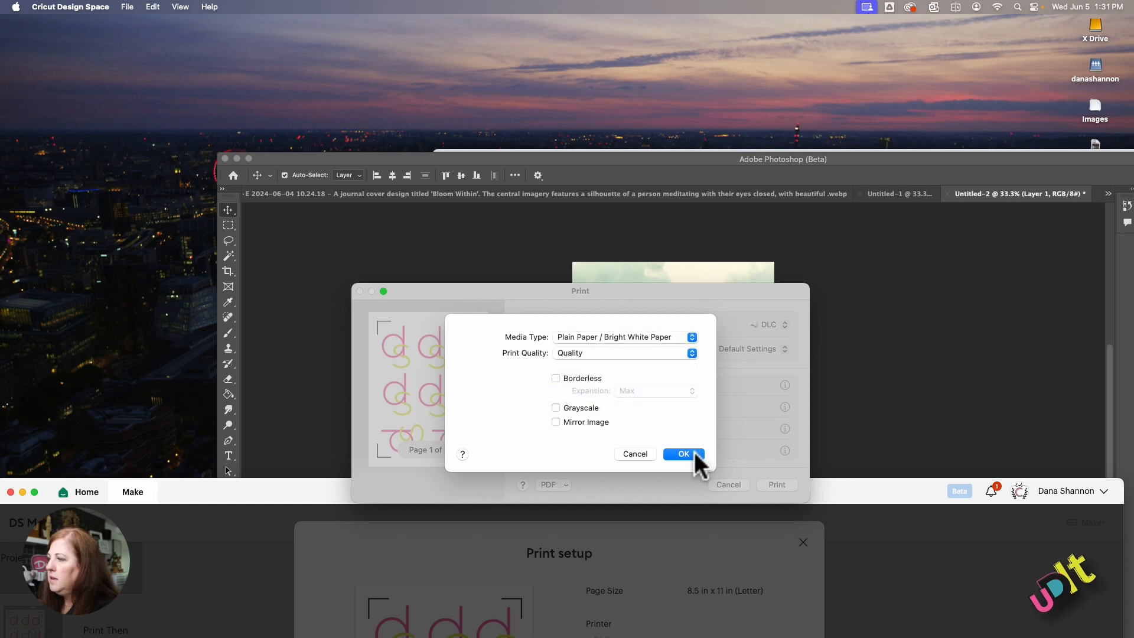
{"action": "left_click", "coordinate": [691, 454]}
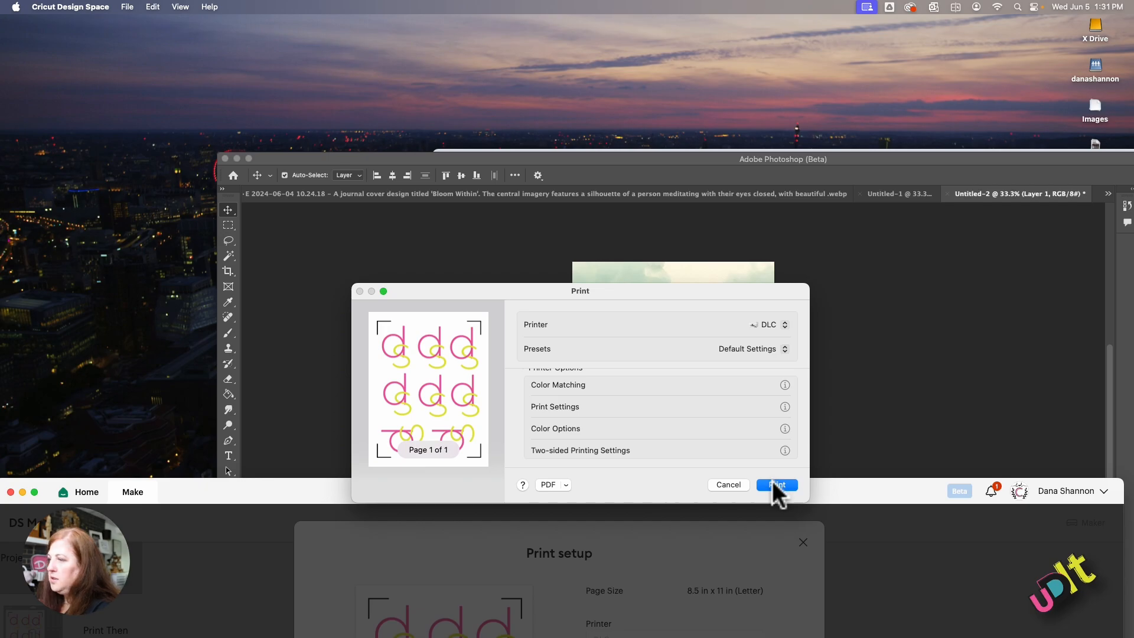
{"action": "left_click", "coordinate": [776, 484]}
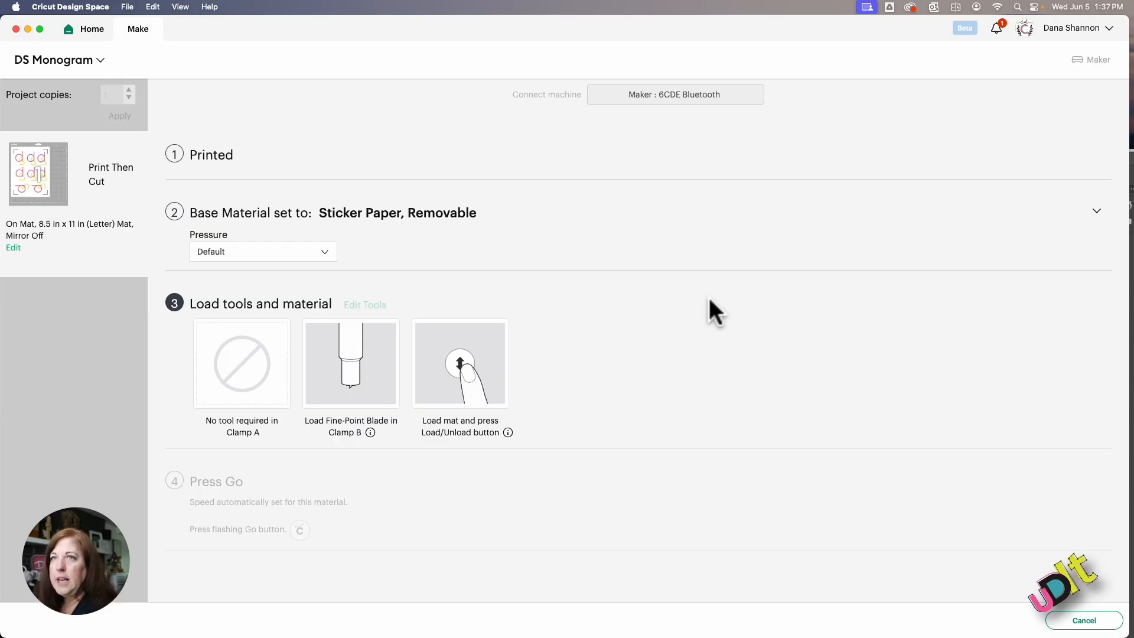